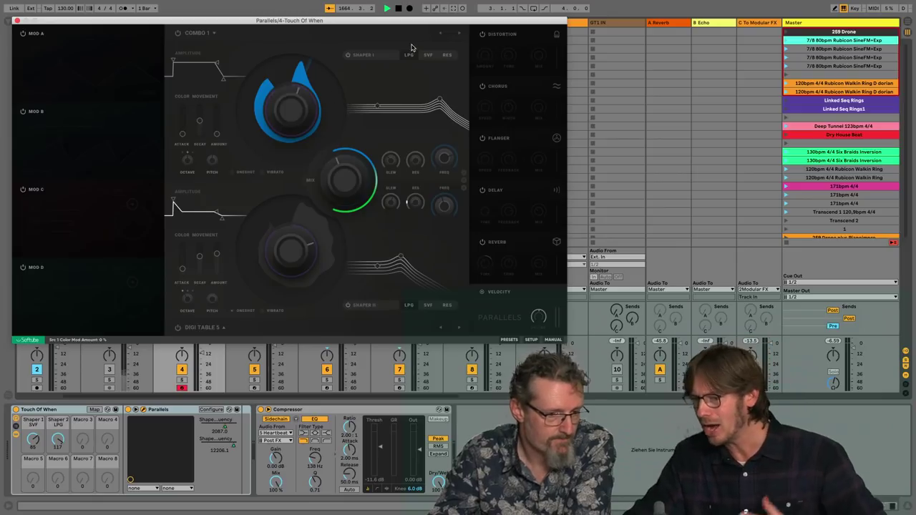
- Load the VINTAGE SQU sound from the ANALOG SYNTH category into Source 1 and sweep its color
{"action": "left_click", "coordinate": [217, 36]}
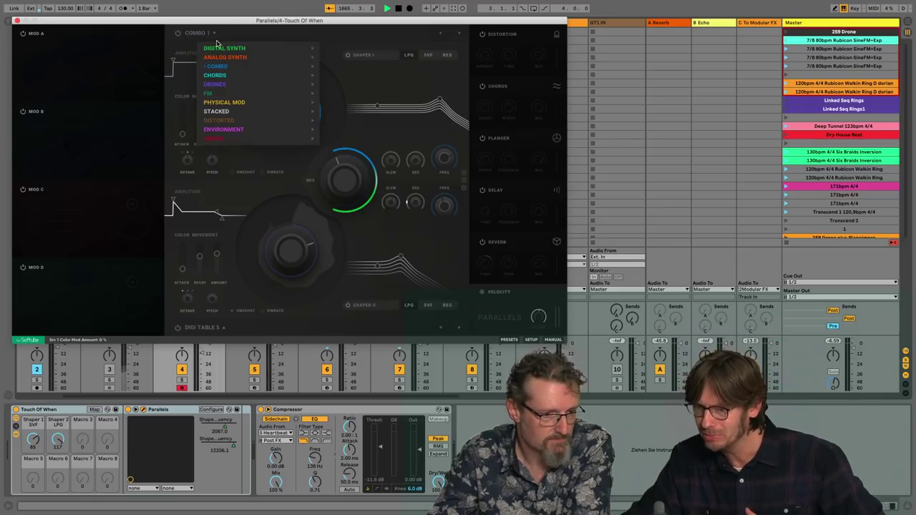
{"action": "mouse_move", "coordinate": [302, 63]}
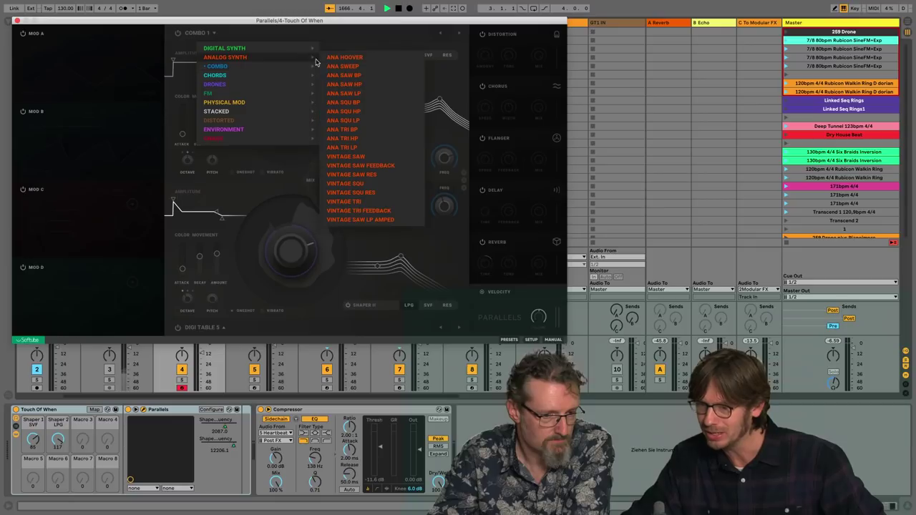
{"action": "left_click", "coordinate": [359, 184]}
{"action": "left_click_drag", "start_coordinate": [301, 114], "coordinate": [301, 103]}
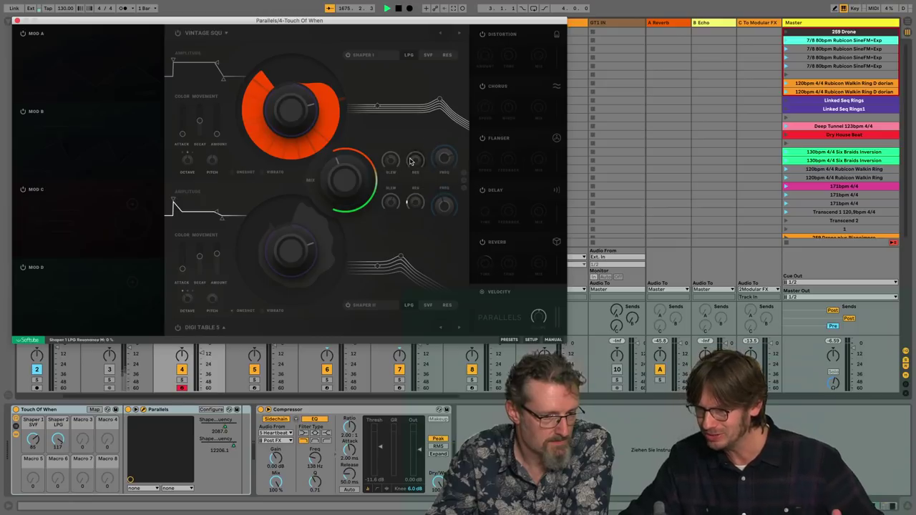
- Shape Shaper 1's low pass gate by raising its resonance peak, moving its cutoff frequency and adjusting its slew rate
{"action": "left_click_drag", "start_coordinate": [439, 103], "coordinate": [391, 78]}
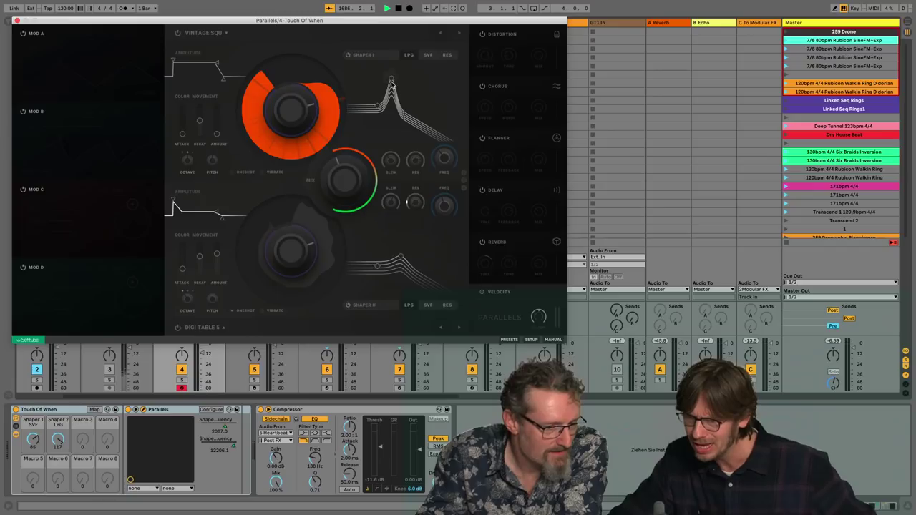
{"action": "left_click_drag", "start_coordinate": [391, 85], "coordinate": [391, 68]}
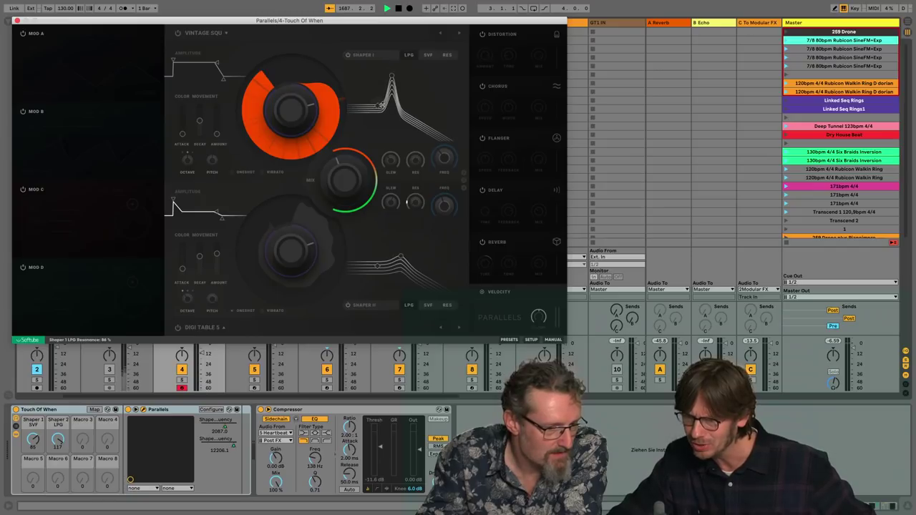
{"action": "mouse_move", "coordinate": [378, 106]}
{"action": "left_mouse_down"}
{"action": "mouse_move", "coordinate": [379, 120]}
{"action": "mouse_move", "coordinate": [380, 95]}
{"action": "mouse_move", "coordinate": [403, 80]}
{"action": "mouse_move", "coordinate": [422, 85]}
{"action": "mouse_move", "coordinate": [391, 117]}
{"action": "mouse_move", "coordinate": [376, 95]}
{"action": "mouse_move", "coordinate": [377, 118]}
{"action": "mouse_move", "coordinate": [378, 100]}
{"action": "left_mouse_up"}
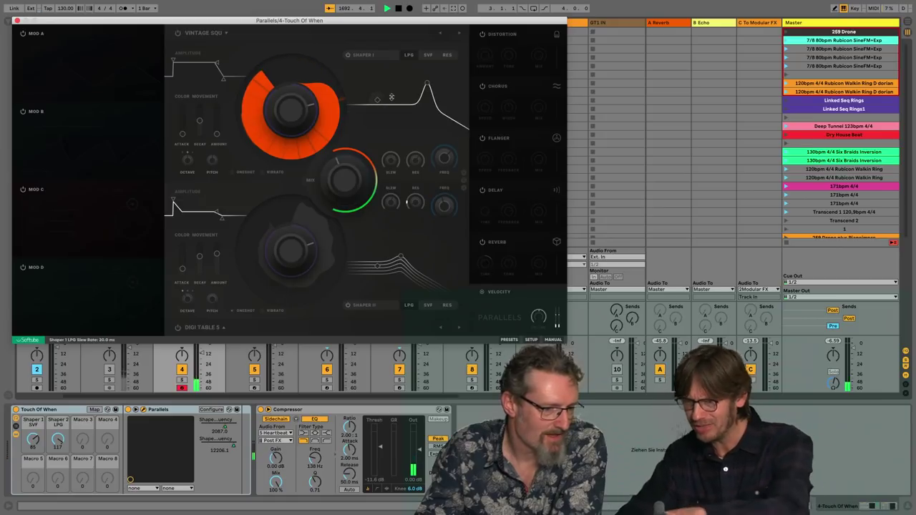
{"action": "mouse_move", "coordinate": [430, 83]}
{"action": "left_mouse_down"}
{"action": "mouse_move", "coordinate": [376, 78]}
{"action": "mouse_move", "coordinate": [423, 89]}
{"action": "left_mouse_up"}
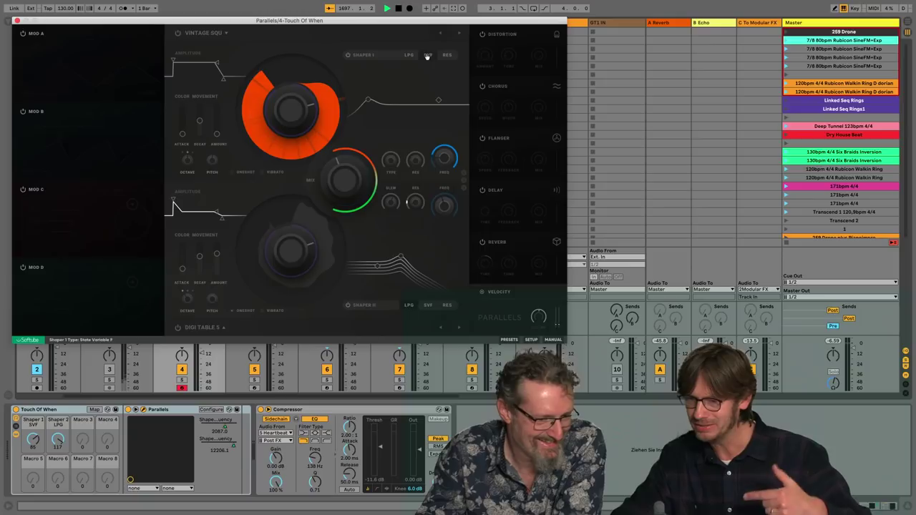
- Switch Shaper 1 to the SVF filter, sweep its frequency and set its type to about 36 %
{"action": "left_click", "coordinate": [427, 55]}
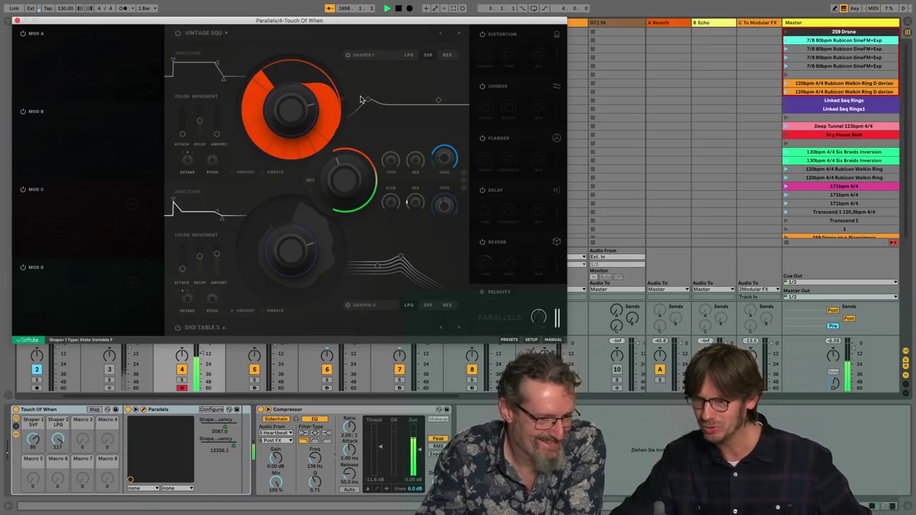
{"action": "left_click_drag", "start_coordinate": [367, 100], "coordinate": [411, 91]}
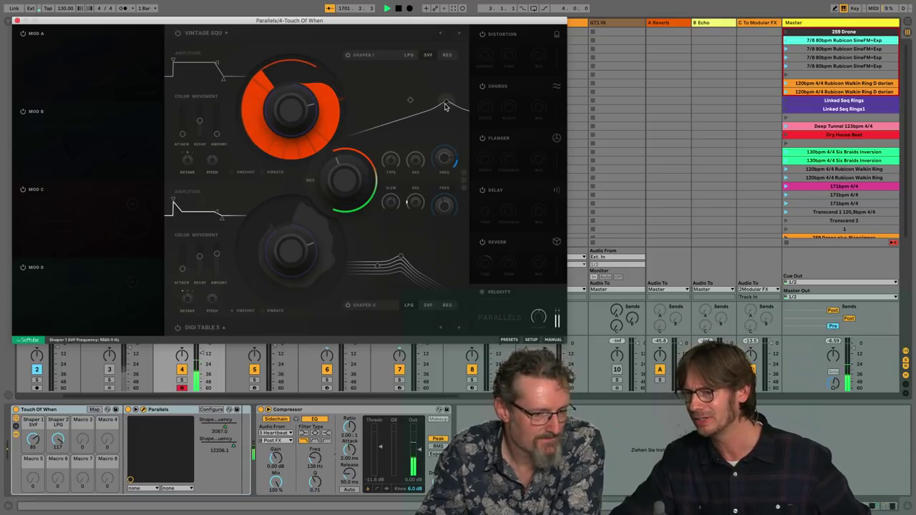
{"action": "left_click_drag", "start_coordinate": [413, 95], "coordinate": [399, 110]}
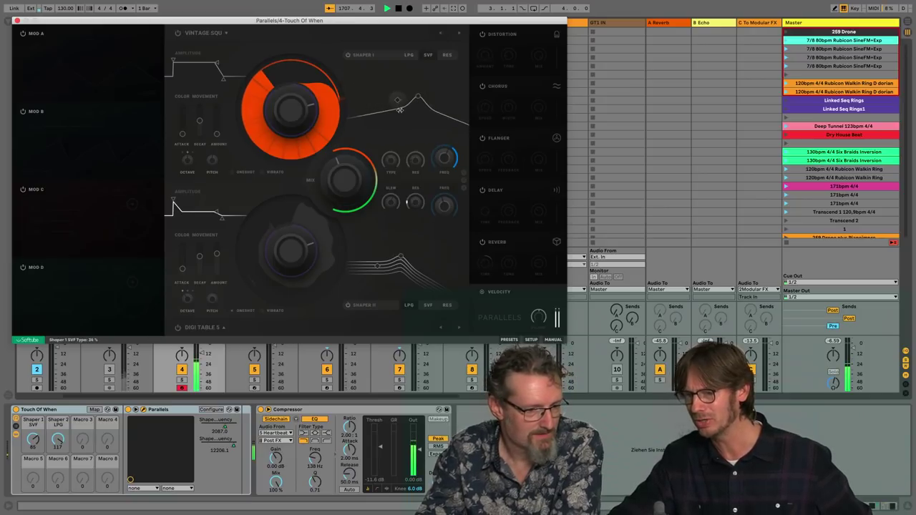
- Switch Shaper 1 to the RES resonator and reshape its three peaks with a tilt towards the highs and a narrower spread
{"action": "left_click", "coordinate": [448, 55]}
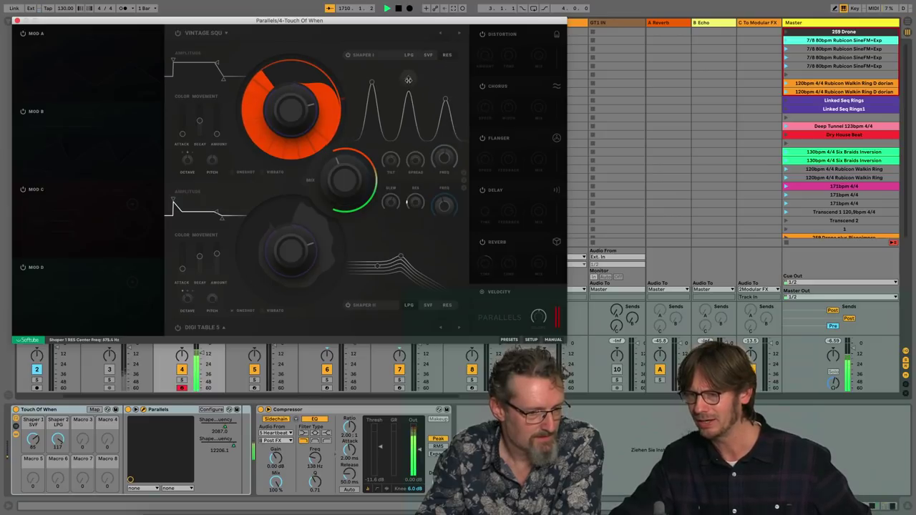
{"action": "left_click_drag", "start_coordinate": [369, 84], "coordinate": [367, 114]}
{"action": "left_click_drag", "start_coordinate": [410, 79], "coordinate": [414, 80]}
{"action": "left_click_drag", "start_coordinate": [369, 114], "coordinate": [404, 94]}
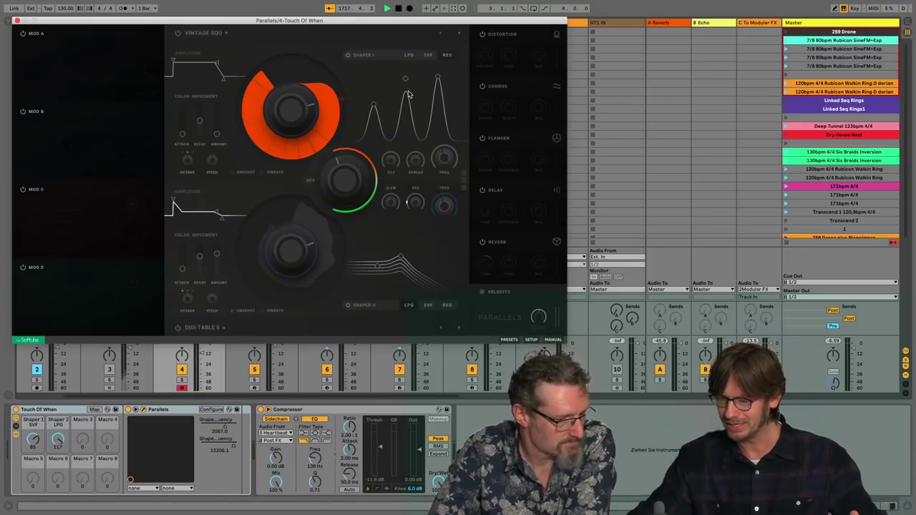
- Add Shaper 1's RES tilt and LPG resonance to the Parallels device's configured parameters, with Shaper 1 set back to LPG
{"action": "left_click", "coordinate": [214, 408]}
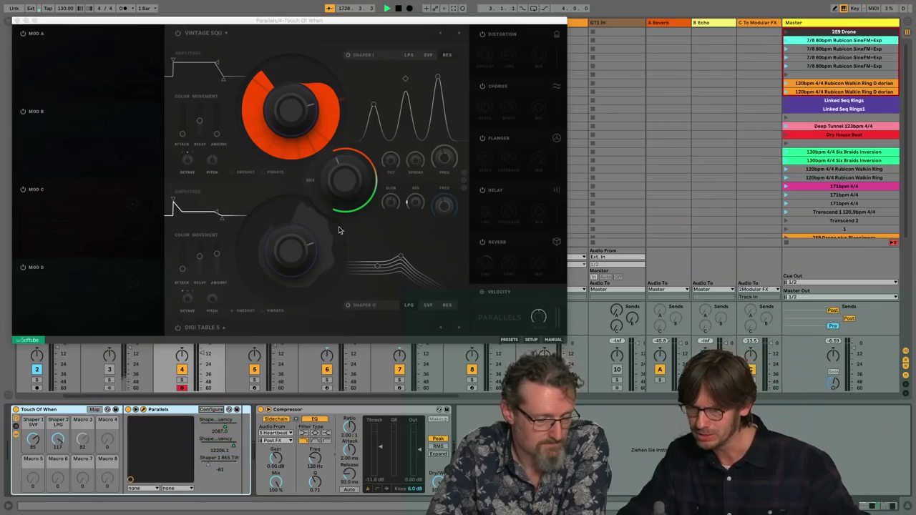
{"action": "left_click", "coordinate": [408, 55]}
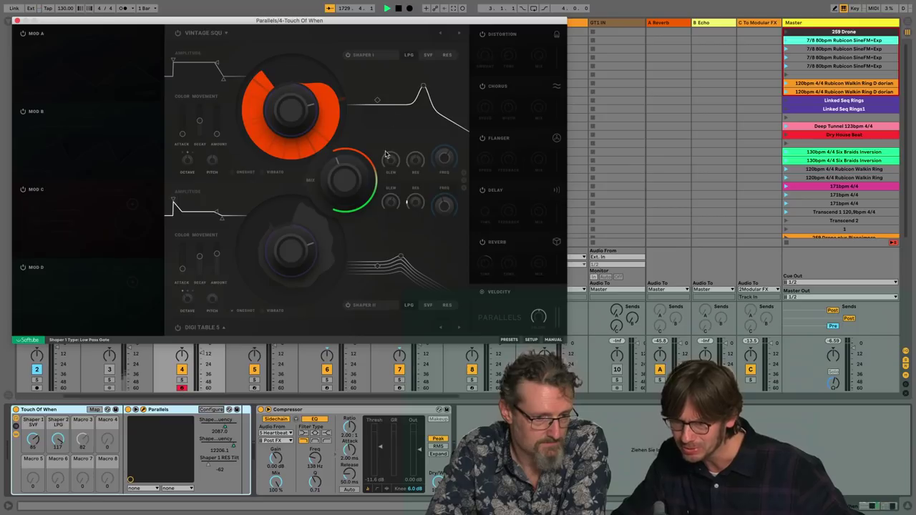
{"action": "left_click", "coordinate": [218, 410]}
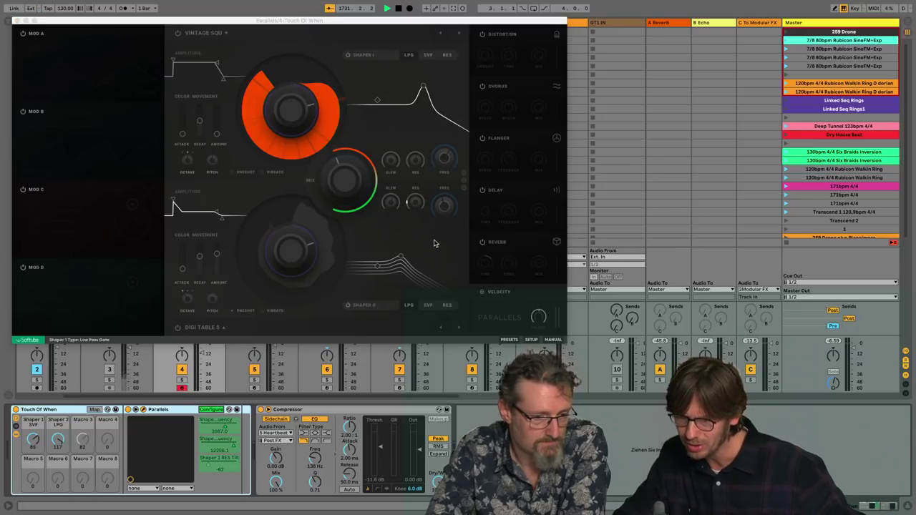
{"action": "left_click", "coordinate": [418, 165]}
{"action": "left_click", "coordinate": [217, 411]}
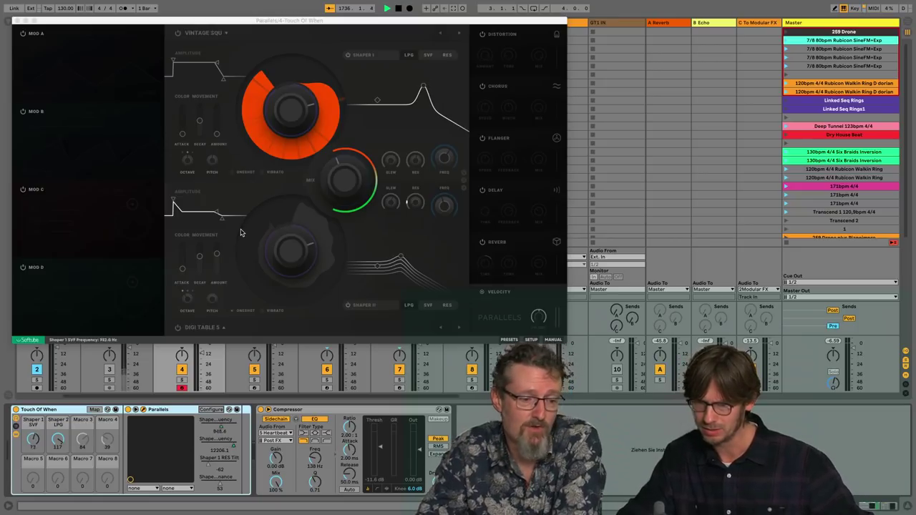
- Lower the cutoff and resonance peak of Shaper 1's low pass gate slightly, with the resonance at about 35
{"action": "left_click", "coordinate": [409, 59]}
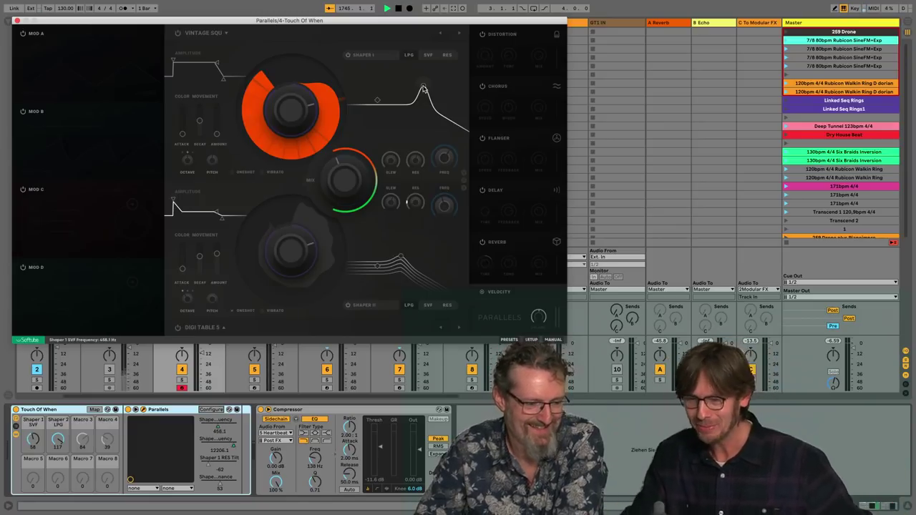
{"action": "left_click_drag", "start_coordinate": [423, 89], "coordinate": [420, 94]}
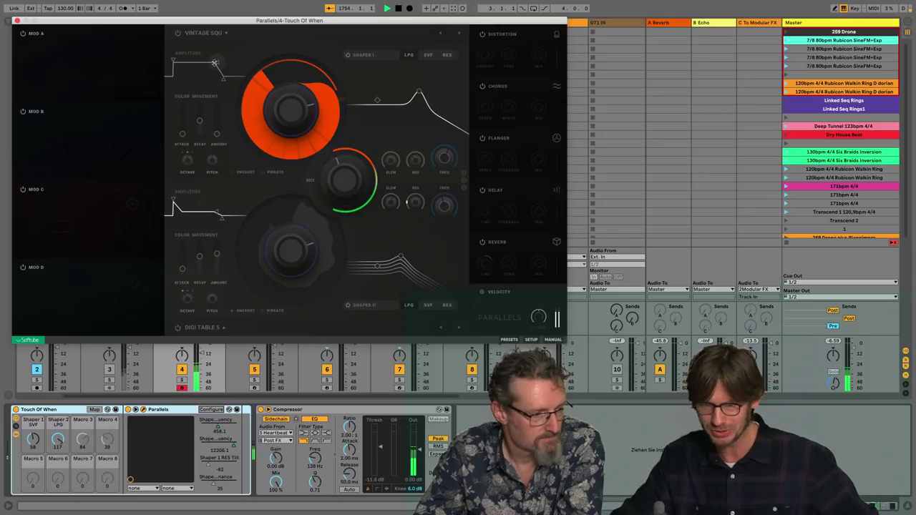
- Test Source 1's amplitude envelope at 0 % sustain with a shorter decay, and bring its sustain back near full
{"action": "left_click_drag", "start_coordinate": [216, 62], "coordinate": [215, 74]}
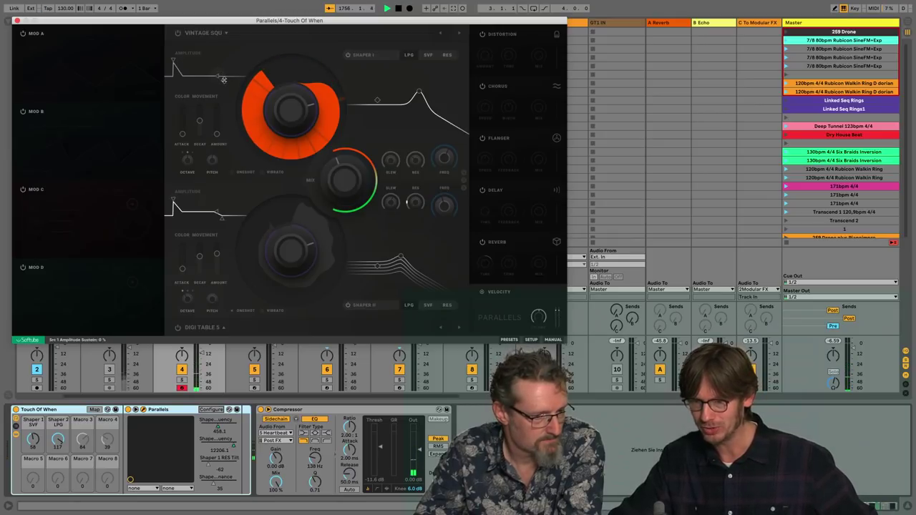
{"action": "left_click_drag", "start_coordinate": [204, 77], "coordinate": [220, 79]}
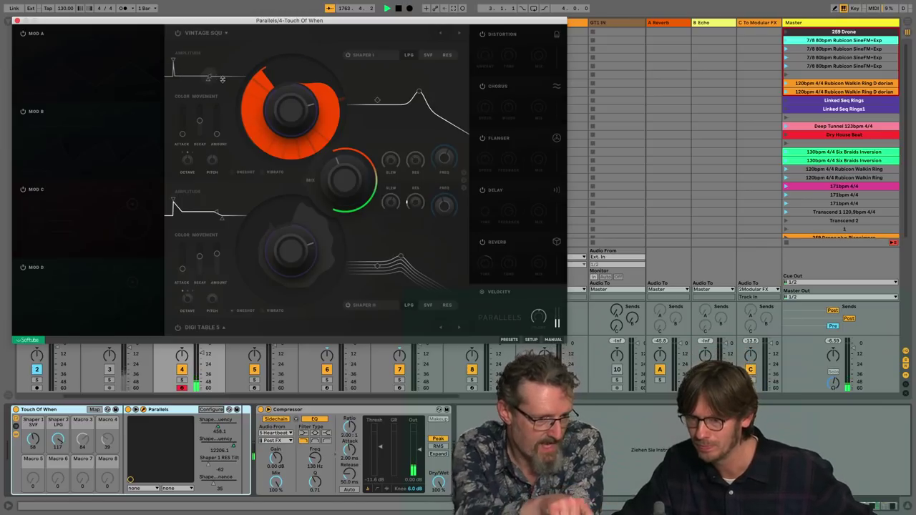
{"action": "left_click_drag", "start_coordinate": [208, 77], "coordinate": [220, 79]}
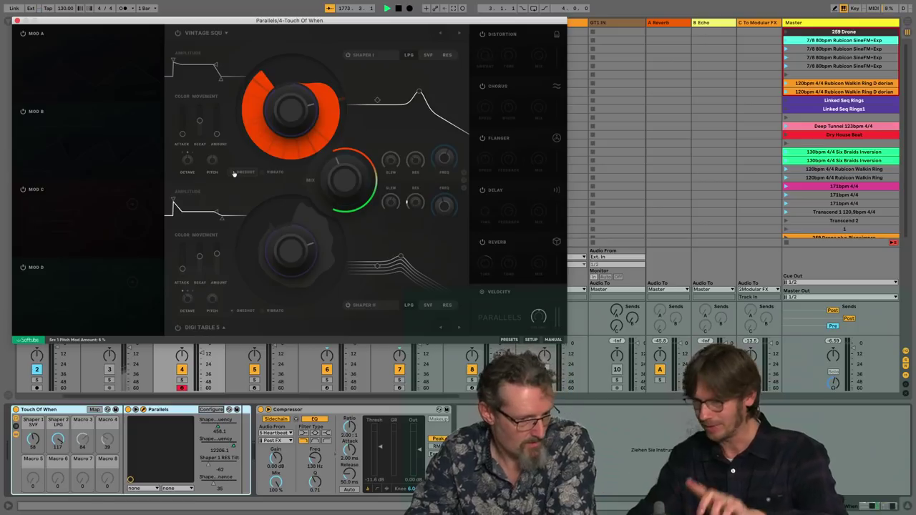
- Raise Source 1's color movement attack, decay and amount to matching levels, with the decay at about 3115 ms
{"action": "mouse_move", "coordinate": [217, 136]}
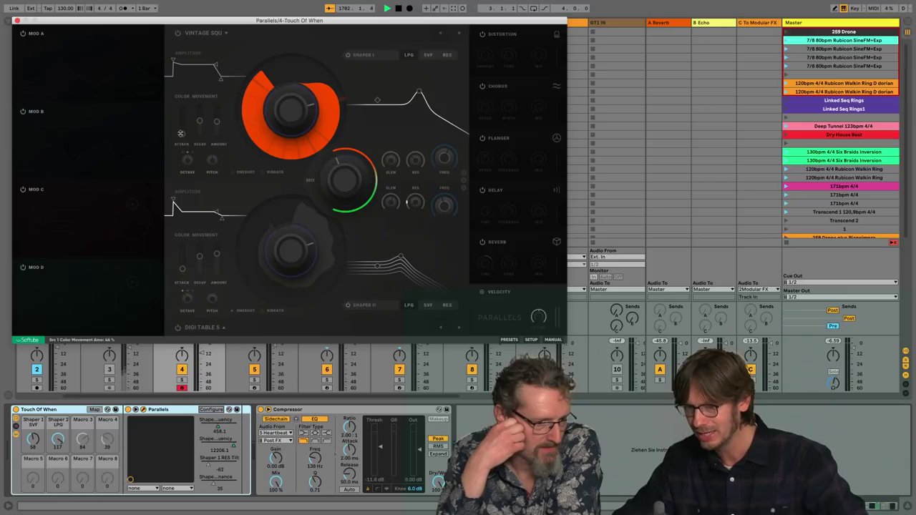
{"action": "left_click_drag", "start_coordinate": [181, 127], "coordinate": [181, 114]}
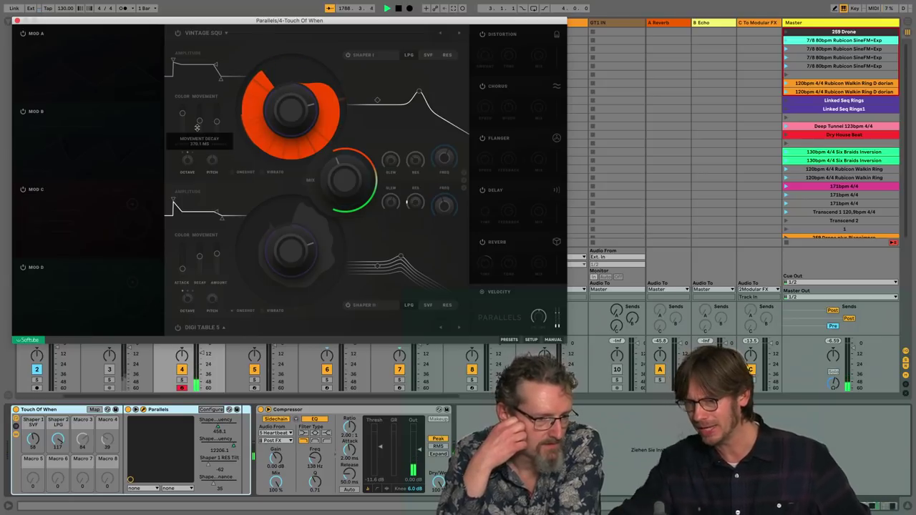
{"action": "mouse_move", "coordinate": [199, 122]}
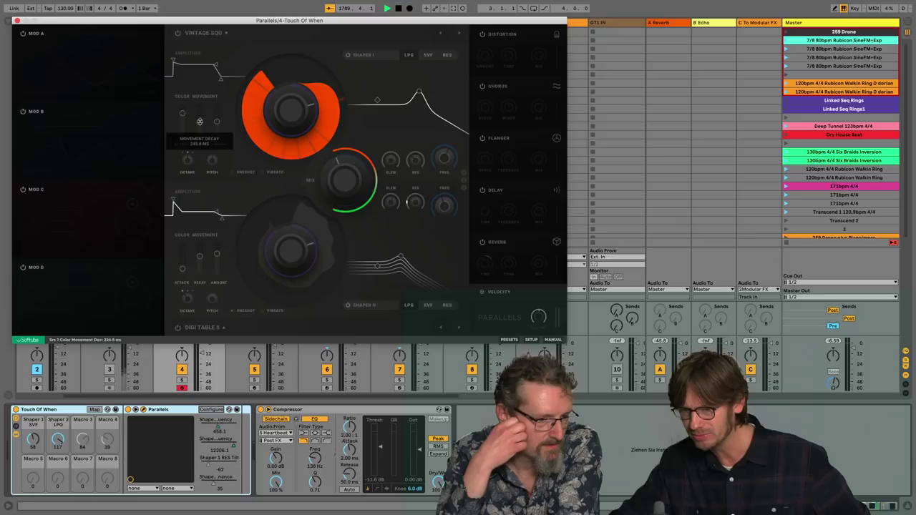
{"action": "left_click_drag", "start_coordinate": [200, 118], "coordinate": [199, 113]}
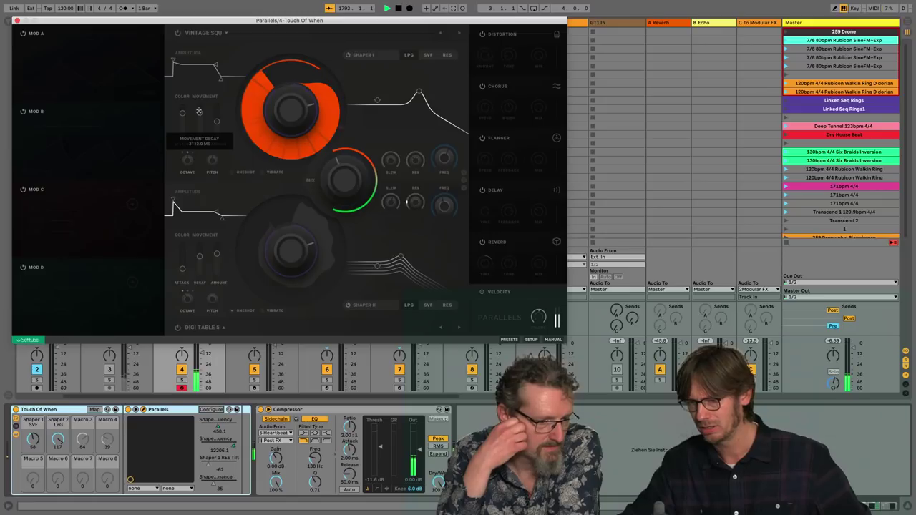
{"action": "left_click_drag", "start_coordinate": [217, 121], "coordinate": [217, 113]}
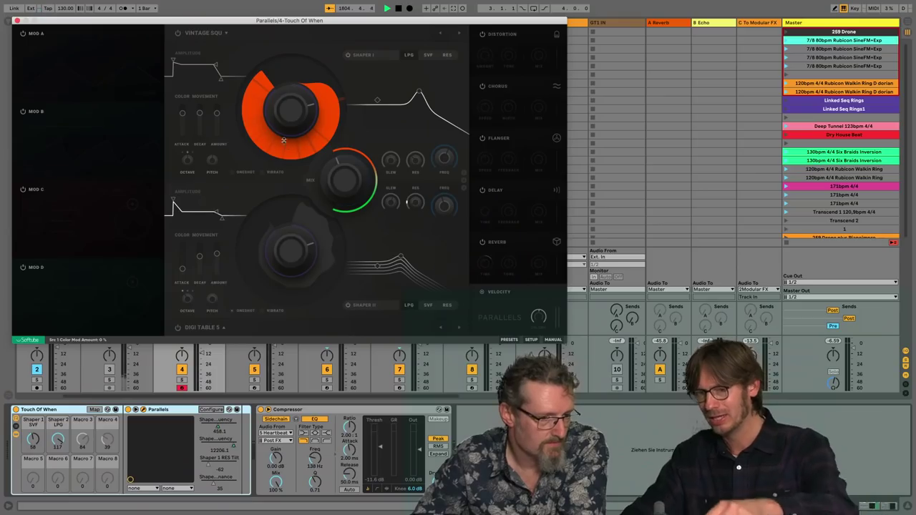
- Try the vibrato on Source 1 and switch it back off
{"action": "mouse_move", "coordinate": [284, 140]}
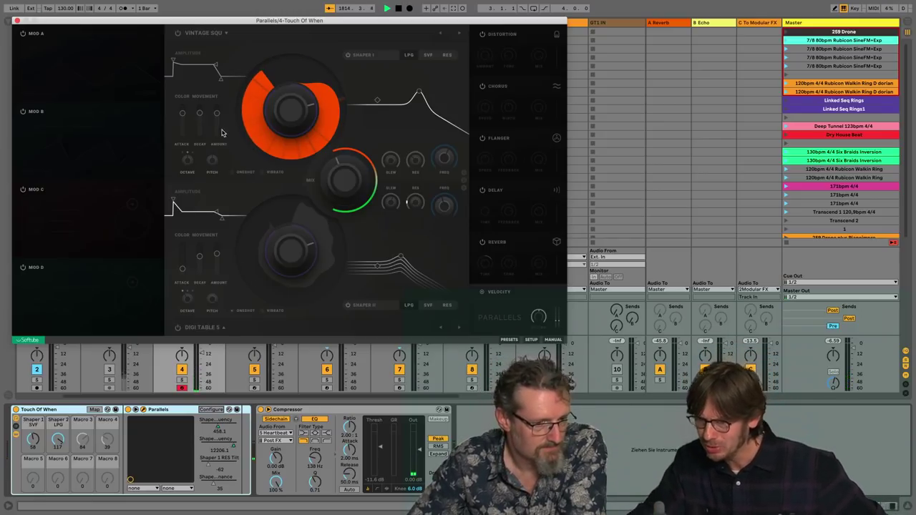
{"action": "left_click", "coordinate": [265, 175]}
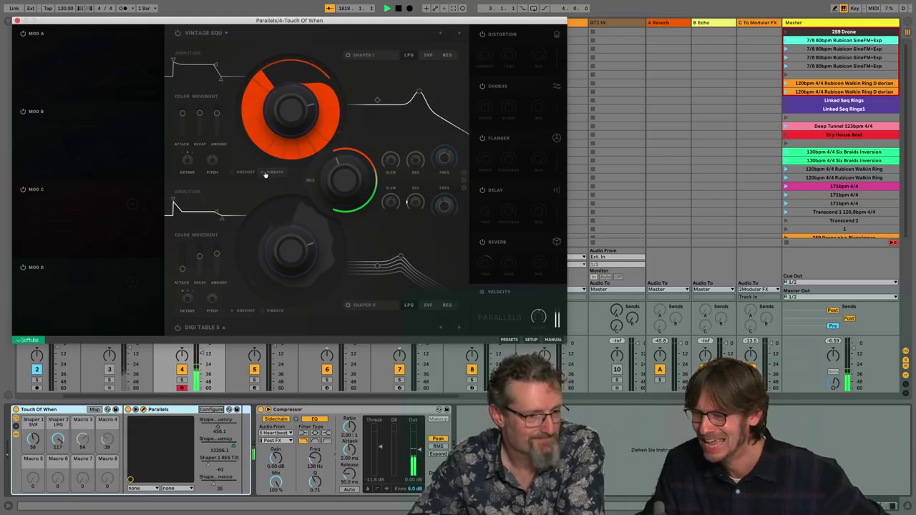
{"action": "left_click", "coordinate": [265, 174]}
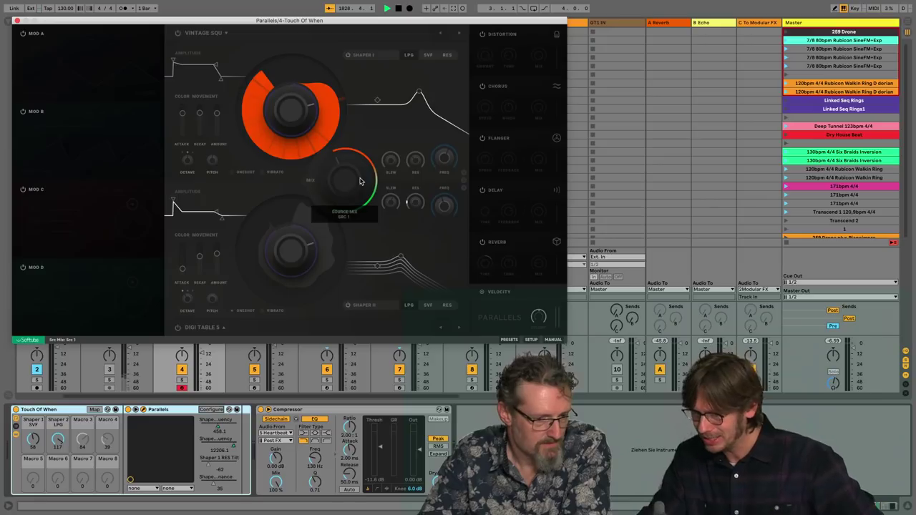
- Set the source mix fully to Source 2 and raise its amplitude envelope's sustain to 100 %
{"action": "left_click_drag", "start_coordinate": [350, 188], "coordinate": [380, 125]}
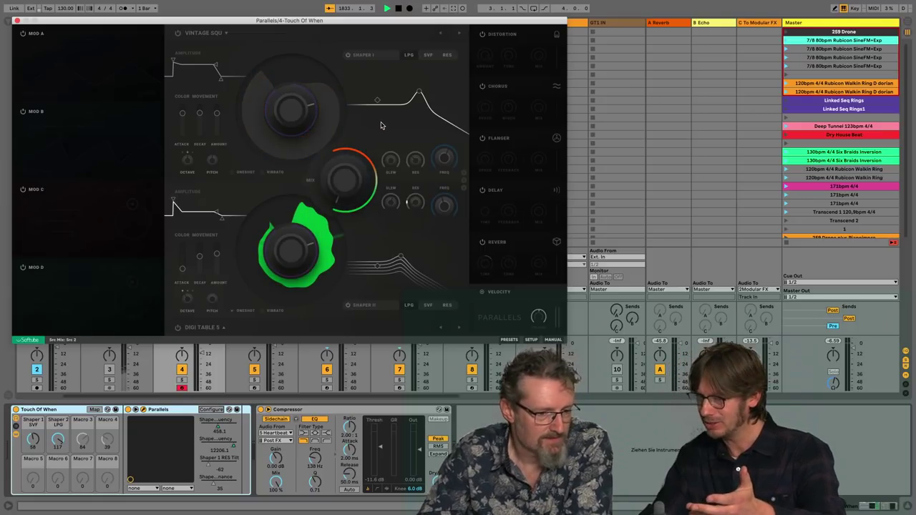
{"action": "mouse_move", "coordinate": [342, 179]}
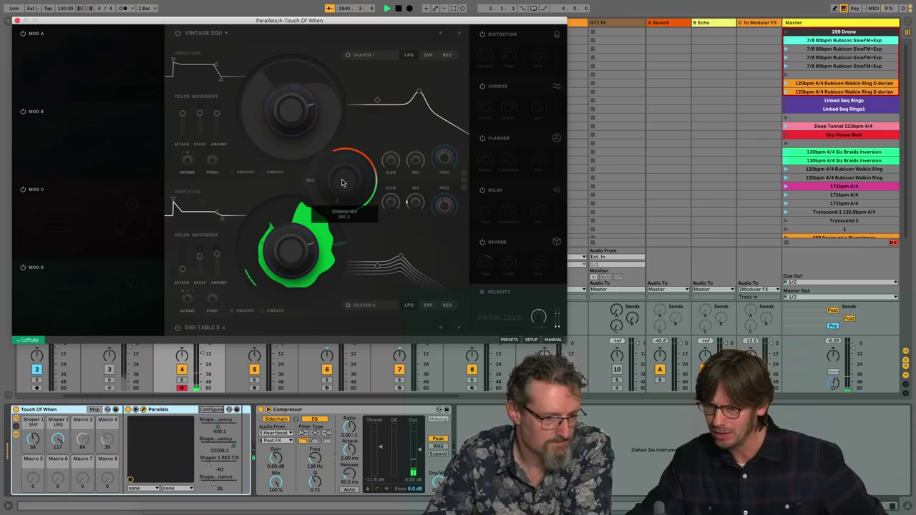
{"action": "left_click_drag", "start_coordinate": [216, 209], "coordinate": [216, 196]}
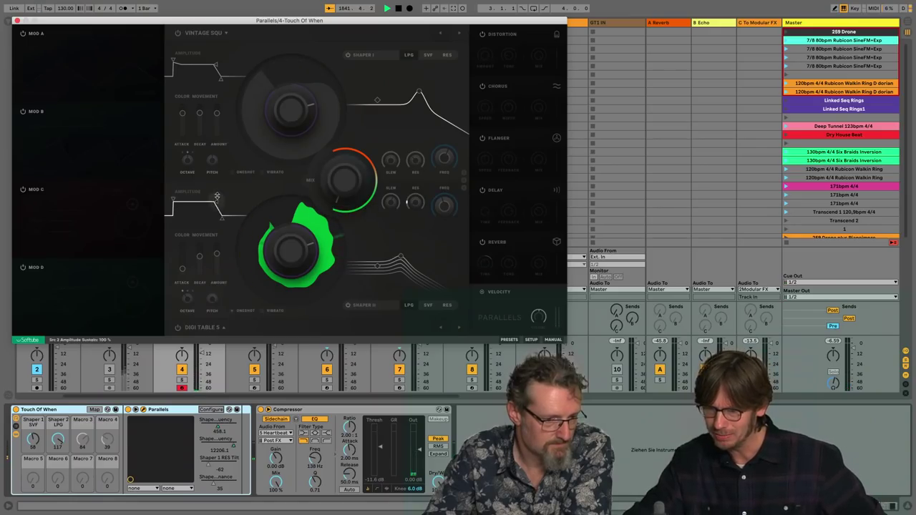
- Turn off Source 2's oneshot mode and sweep its color, ending at 7 %
{"action": "mouse_move", "coordinate": [283, 249]}
{"action": "mouse_move", "coordinate": [281, 249]}
{"action": "left_mouse_down"}
{"action": "mouse_move", "coordinate": [276, 259]}
{"action": "mouse_move", "coordinate": [284, 242]}
{"action": "left_mouse_up"}
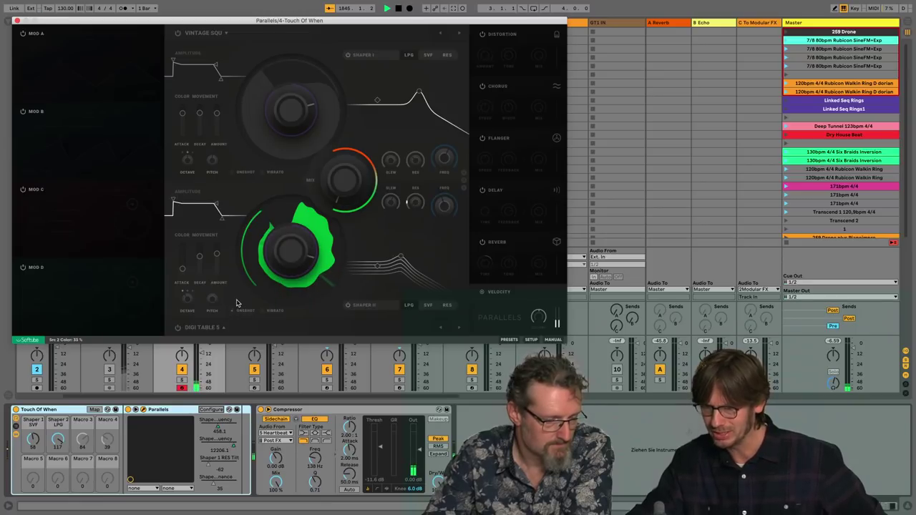
{"action": "left_click_drag", "start_coordinate": [265, 274], "coordinate": [271, 315]}
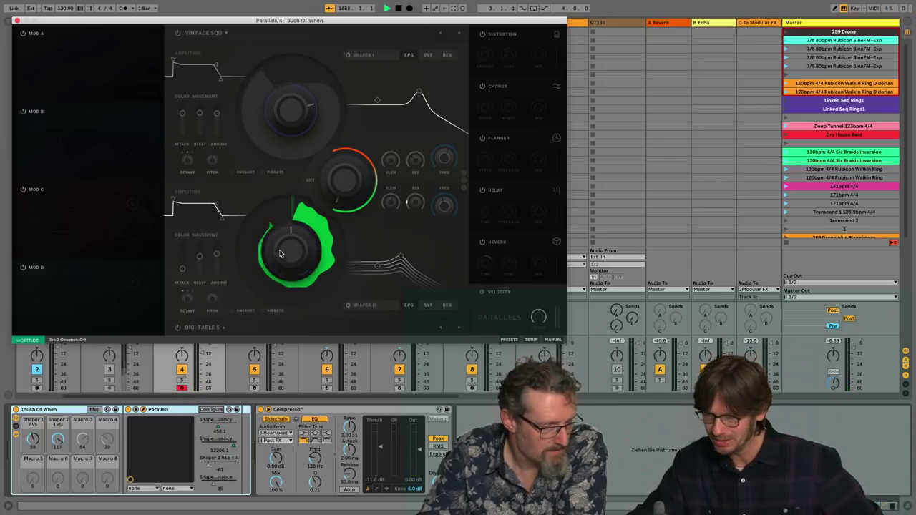
{"action": "mouse_move", "coordinate": [291, 252]}
{"action": "scroll", "coordinate": [293, 248], "scroll_direction": "up", "scroll_amount": 2}
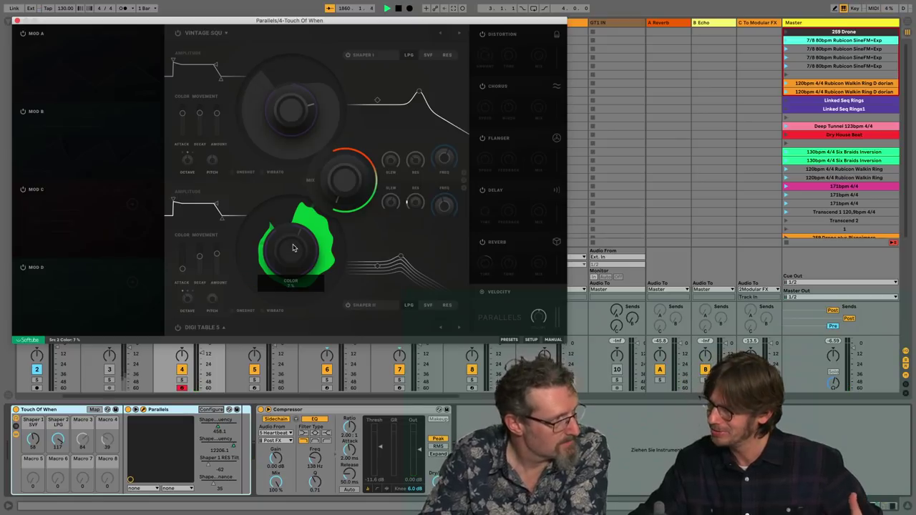
- Rework Source 2's color with its color movement amount at 0 % and blend a little of Source 1 back into the mix
{"action": "left_click_drag", "start_coordinate": [292, 248], "coordinate": [301, 232]}
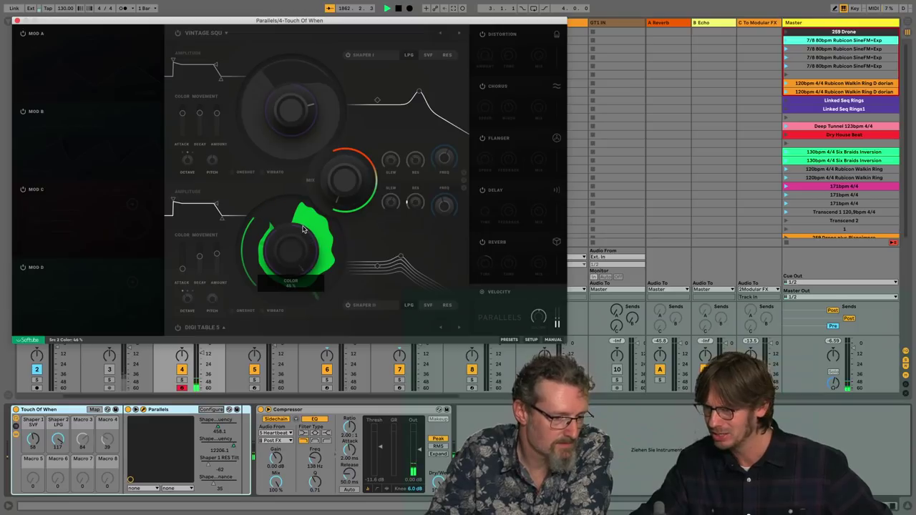
{"action": "left_click_drag", "start_coordinate": [304, 228], "coordinate": [302, 226]}
{"action": "left_click_drag", "start_coordinate": [335, 198], "coordinate": [333, 200]}
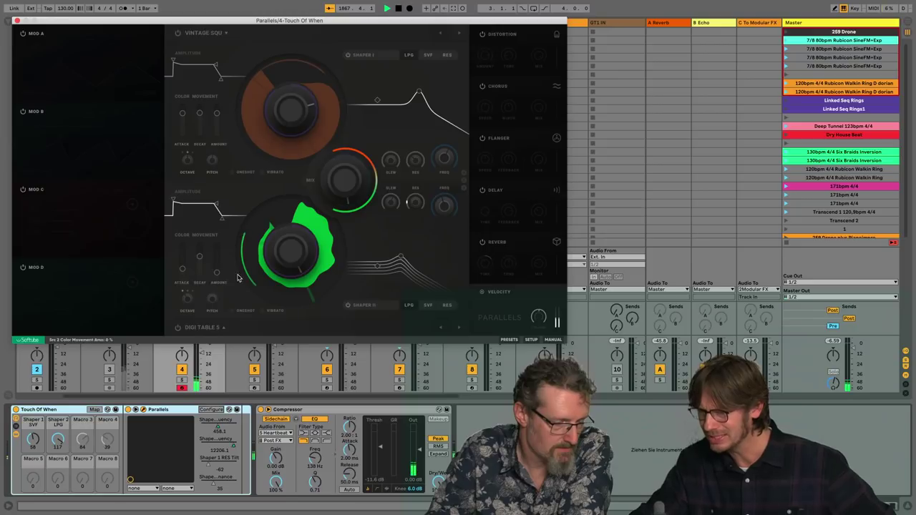
{"action": "mouse_move", "coordinate": [284, 260]}
{"action": "left_mouse_down"}
{"action": "mouse_move", "coordinate": [274, 275]}
{"action": "mouse_move", "coordinate": [284, 253]}
{"action": "mouse_move", "coordinate": [279, 267]}
{"action": "left_mouse_up"}
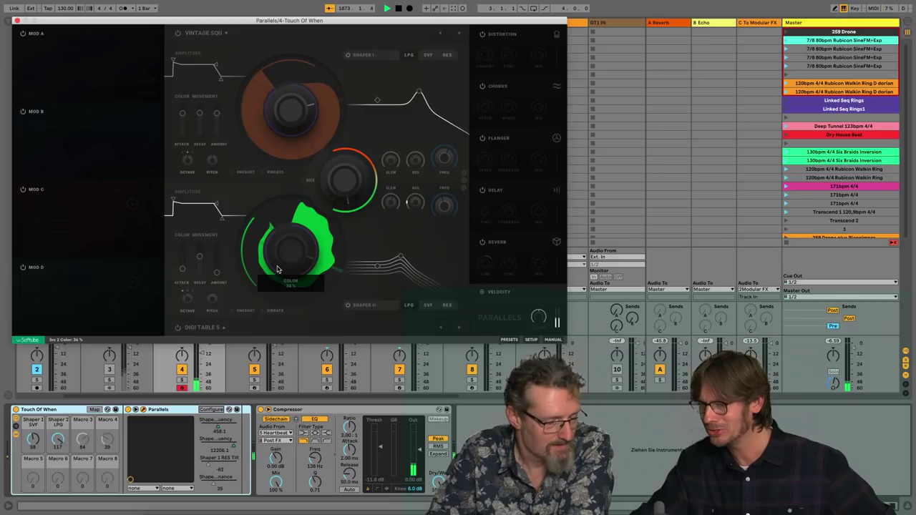
{"action": "left_click_drag", "start_coordinate": [277, 271], "coordinate": [292, 286]}
- Leave Mod A as the only modulation source on Source 2's color and switch Mod A on
{"action": "mouse_move", "coordinate": [296, 277]}
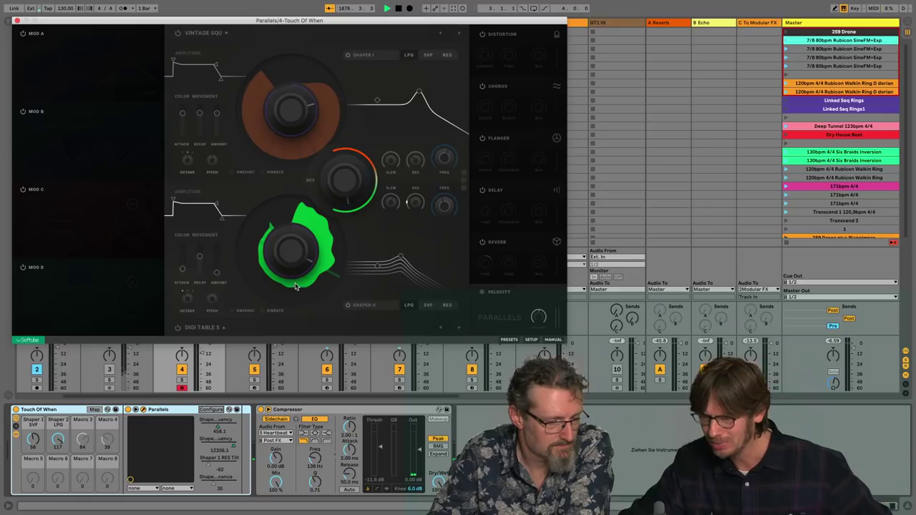
{"action": "left_click_drag", "start_coordinate": [295, 279], "coordinate": [294, 279]}
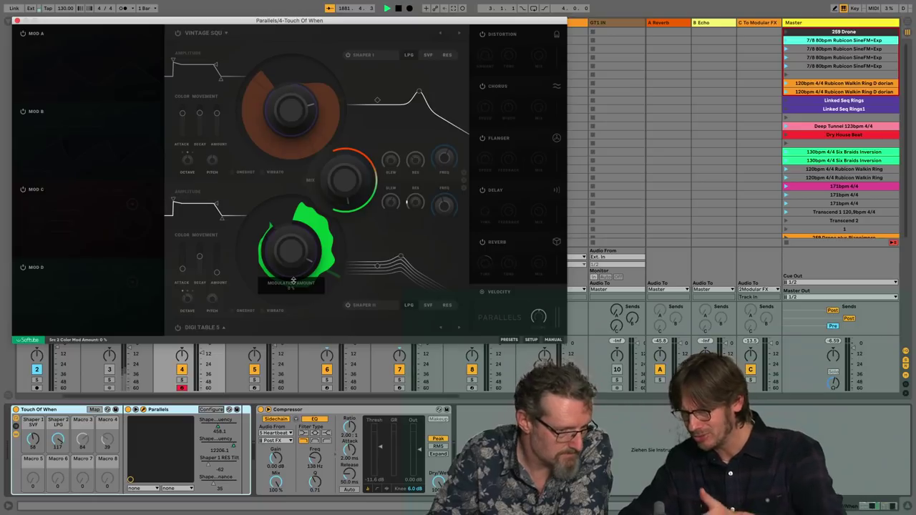
{"action": "left_click_drag", "start_coordinate": [293, 281], "coordinate": [293, 276]}
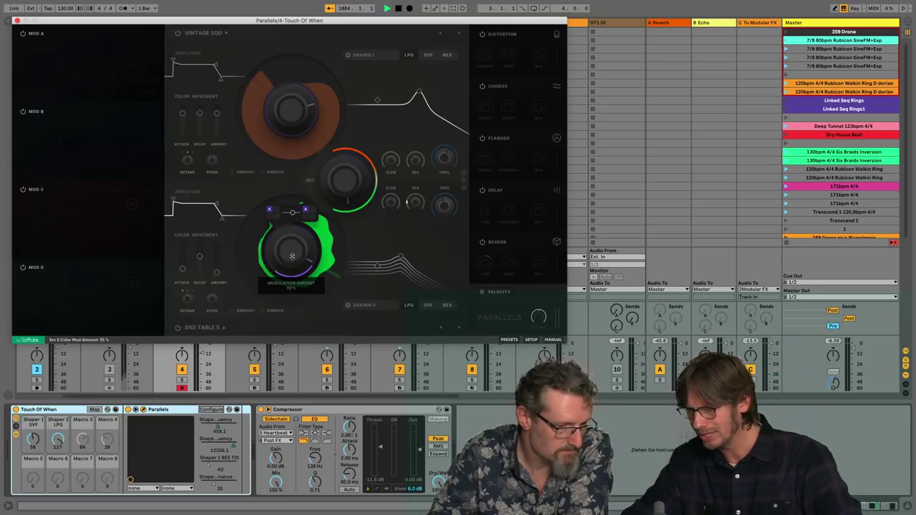
{"action": "left_click", "coordinate": [305, 212]}
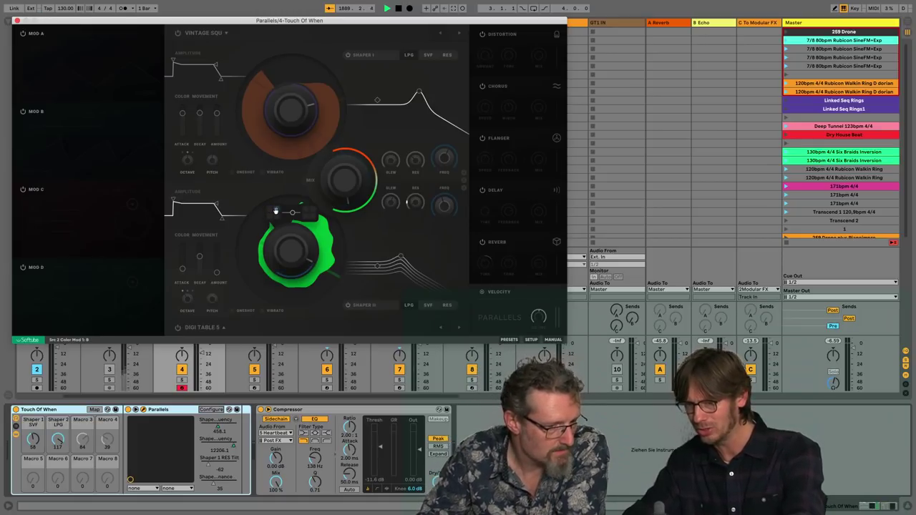
{"action": "left_click_drag", "start_coordinate": [267, 207], "coordinate": [69, 48]}
{"action": "left_click", "coordinate": [22, 33]}
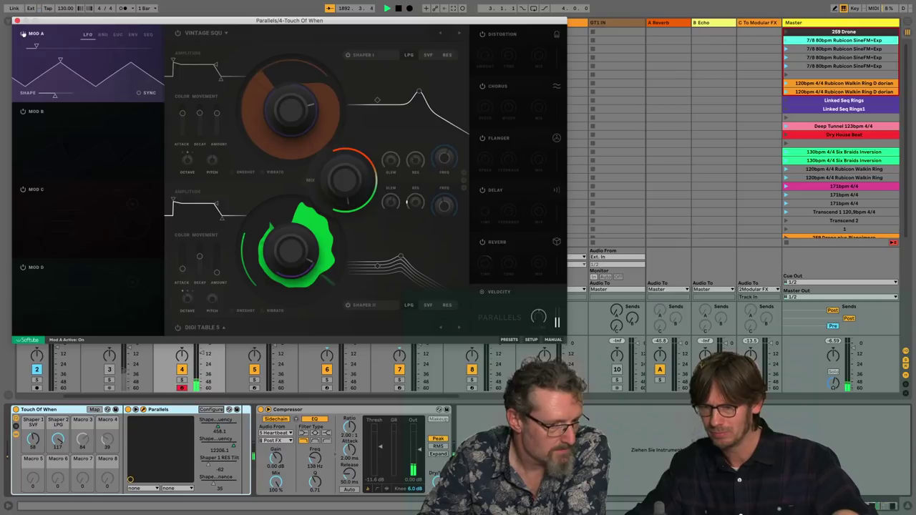
- Try a fast Mod A LFO rate, set Source 2's color modulation amount to 56 %, and slow the LFO back down
{"action": "left_click_drag", "start_coordinate": [36, 44], "coordinate": [100, 54]}
{"action": "mouse_move", "coordinate": [293, 272]}
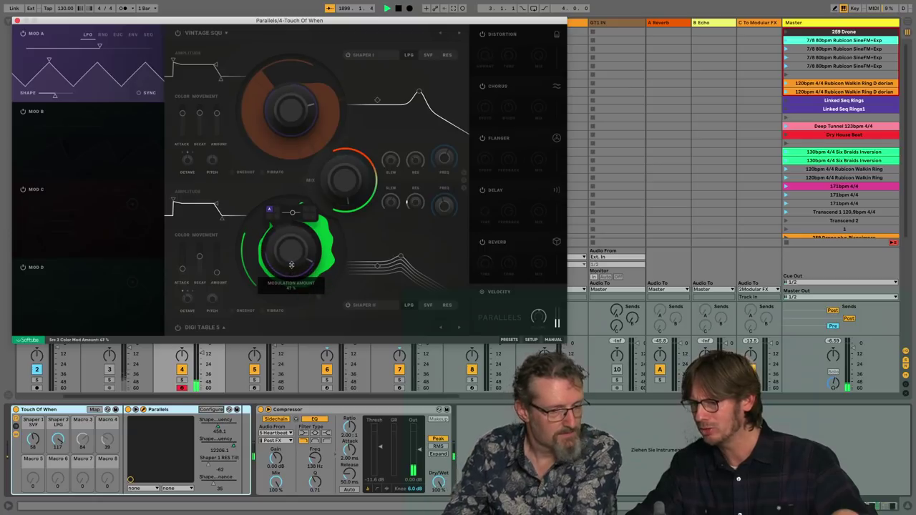
{"action": "left_click_drag", "start_coordinate": [291, 264], "coordinate": [213, 126]}
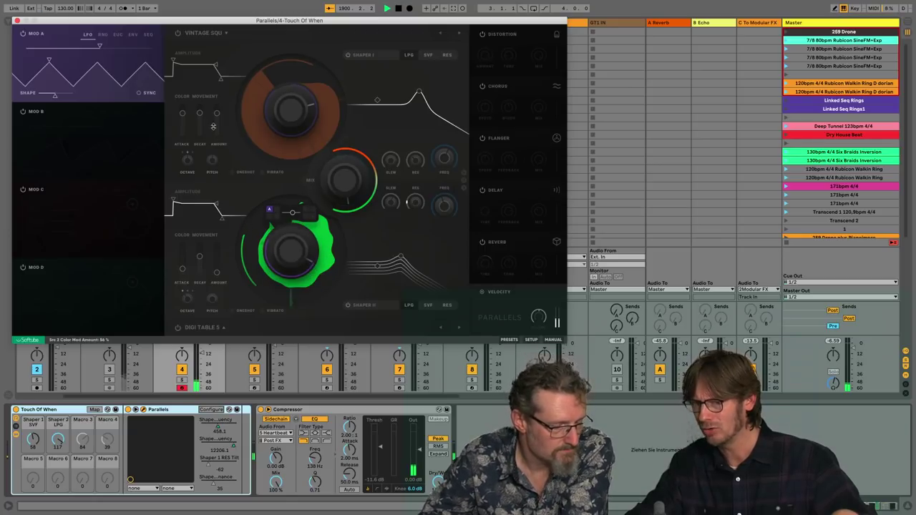
{"action": "left_click_drag", "start_coordinate": [99, 47], "coordinate": [50, 47]}
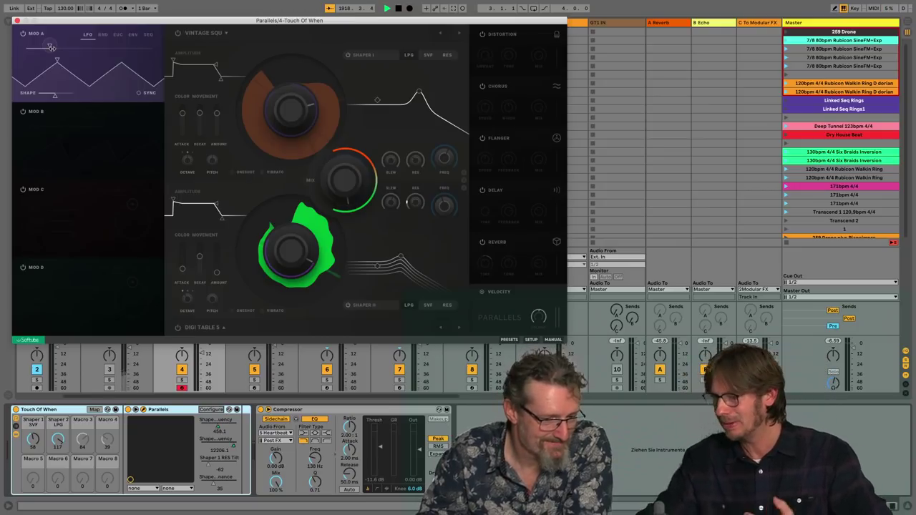
- Sweep the source mix toward Source 1 and return it mostly to Source 2
{"action": "mouse_move", "coordinate": [339, 173]}
{"action": "left_click_drag", "start_coordinate": [339, 172], "coordinate": [328, 189]}
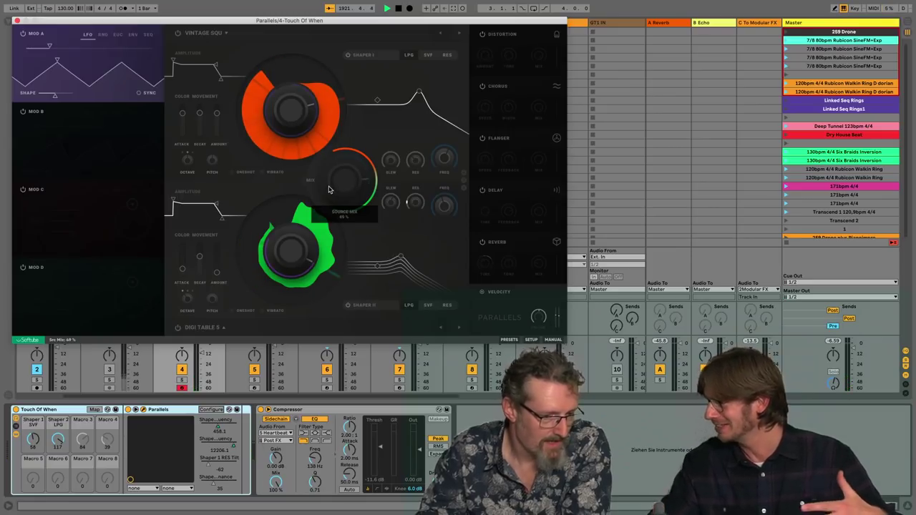
{"action": "left_click_drag", "start_coordinate": [328, 190], "coordinate": [334, 166]}
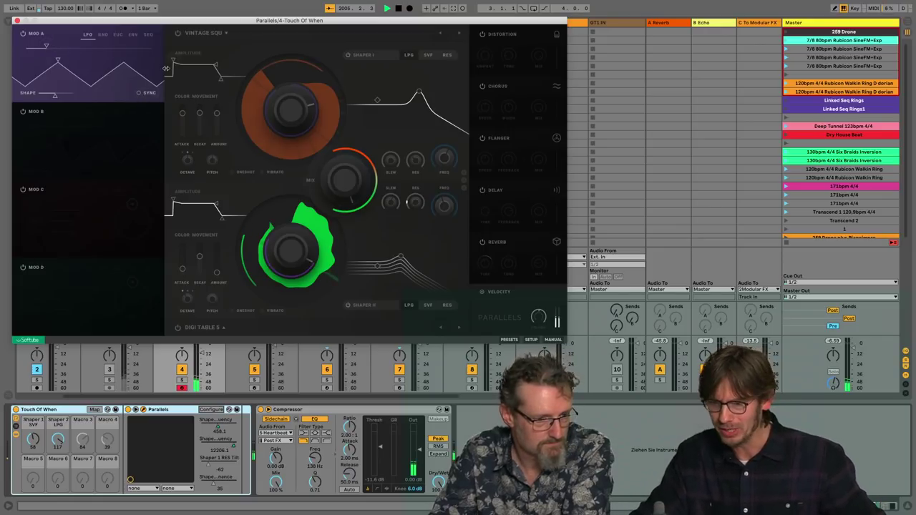
- Lengthen Source 1's amplitude attack and release to about 9.8 s and 11.5 s, and lengthen Source 2's amplitude attack
{"action": "left_click_drag", "start_coordinate": [187, 61], "coordinate": [240, 77]}
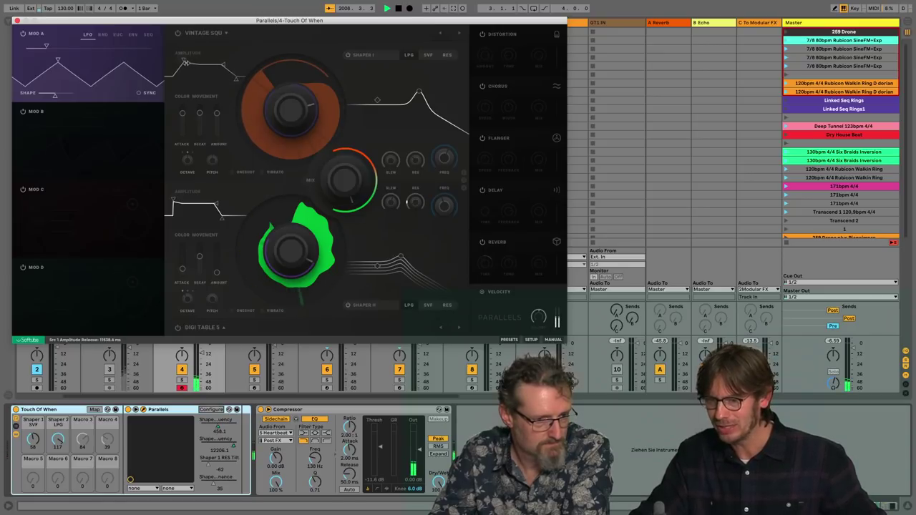
{"action": "left_click_drag", "start_coordinate": [188, 60], "coordinate": [189, 62]}
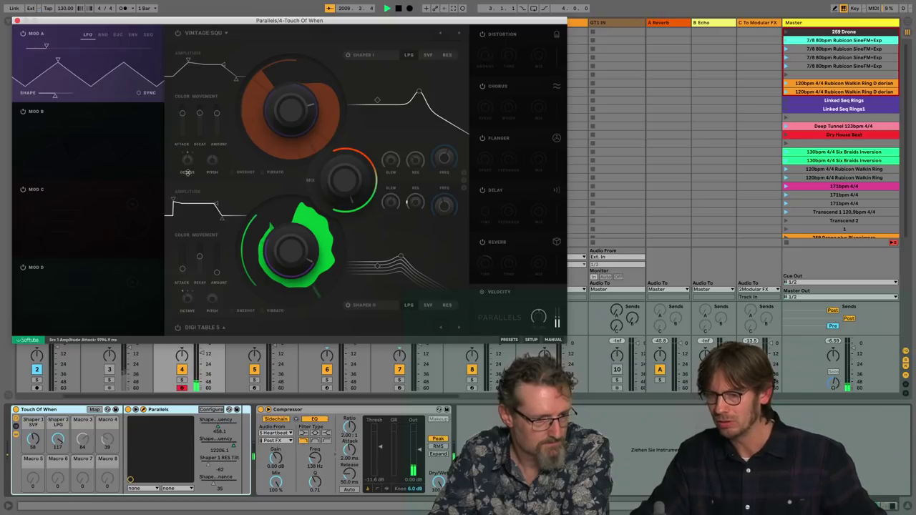
{"action": "mouse_move", "coordinate": [181, 198]}
{"action": "left_mouse_down"}
{"action": "mouse_move", "coordinate": [232, 217]}
{"action": "mouse_move", "coordinate": [191, 200]}
{"action": "left_mouse_up"}
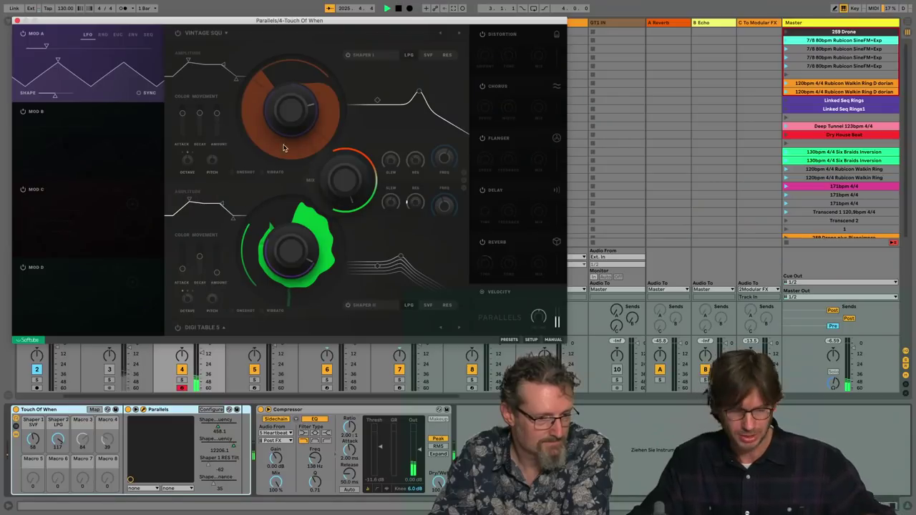
- Sweep both shapers' LPG frequencies to higher settings with Shaper 1's resonance at 23 %, and set the source mix to 80 %
{"action": "left_click_drag", "start_coordinate": [420, 95], "coordinate": [449, 98]}
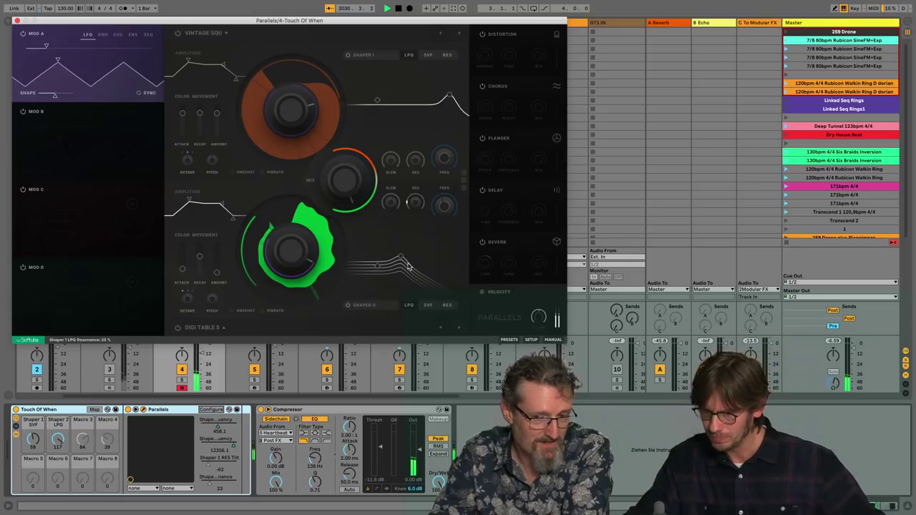
{"action": "left_click_drag", "start_coordinate": [408, 267], "coordinate": [427, 257]}
{"action": "left_click_drag", "start_coordinate": [354, 192], "coordinate": [350, 213]}
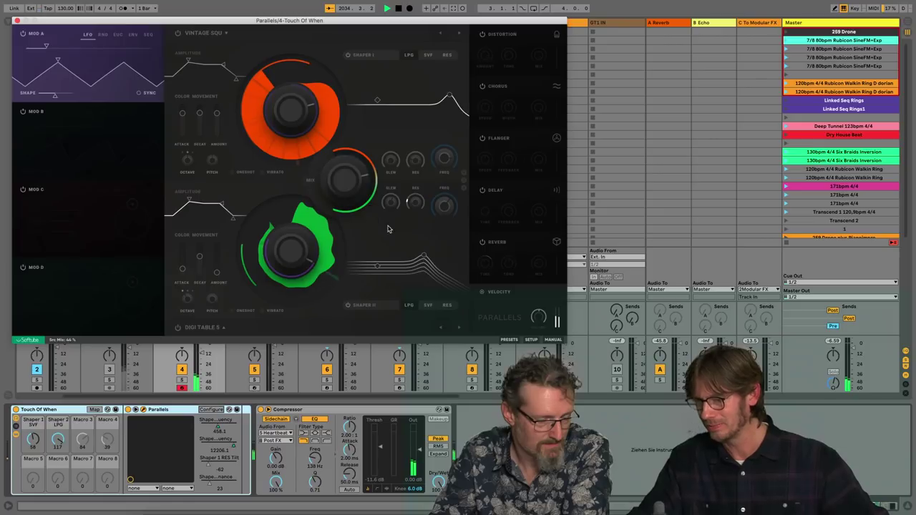
{"action": "left_click_drag", "start_coordinate": [424, 259], "coordinate": [385, 254]}
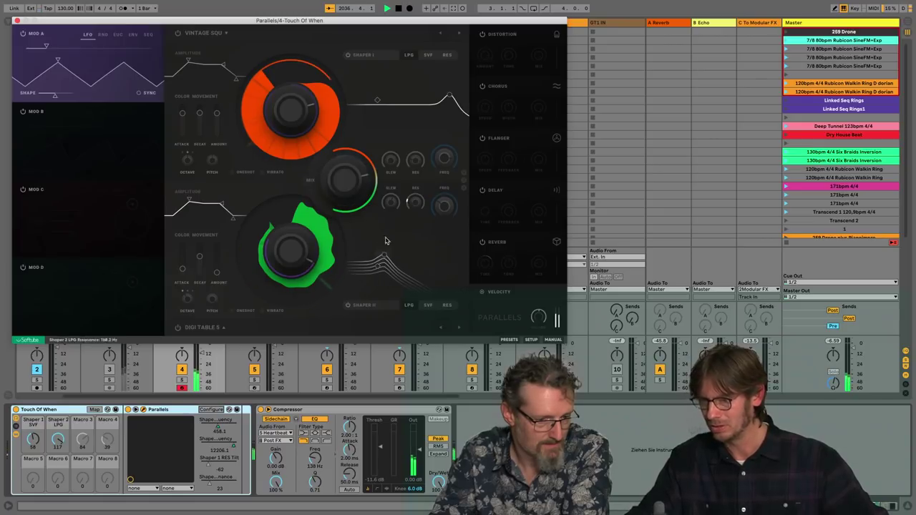
{"action": "left_click_drag", "start_coordinate": [362, 187], "coordinate": [362, 169]}
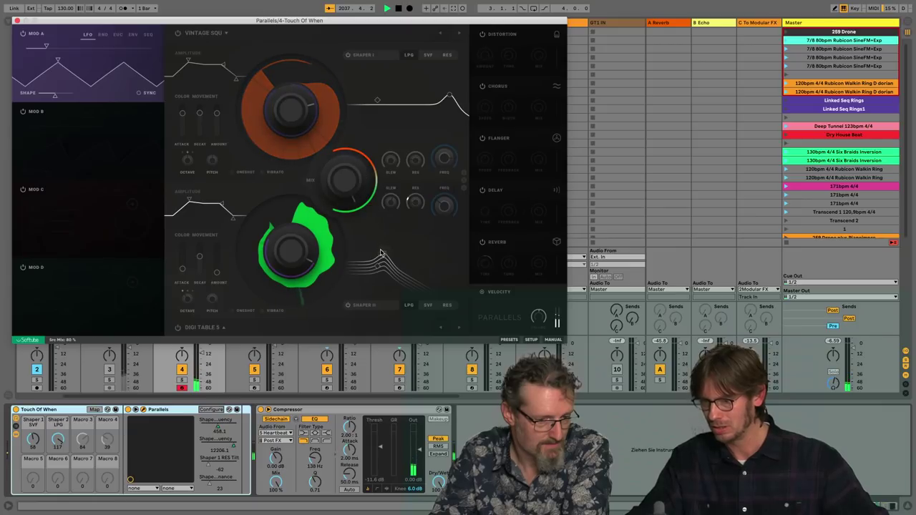
{"action": "left_click_drag", "start_coordinate": [386, 256], "coordinate": [441, 260]}
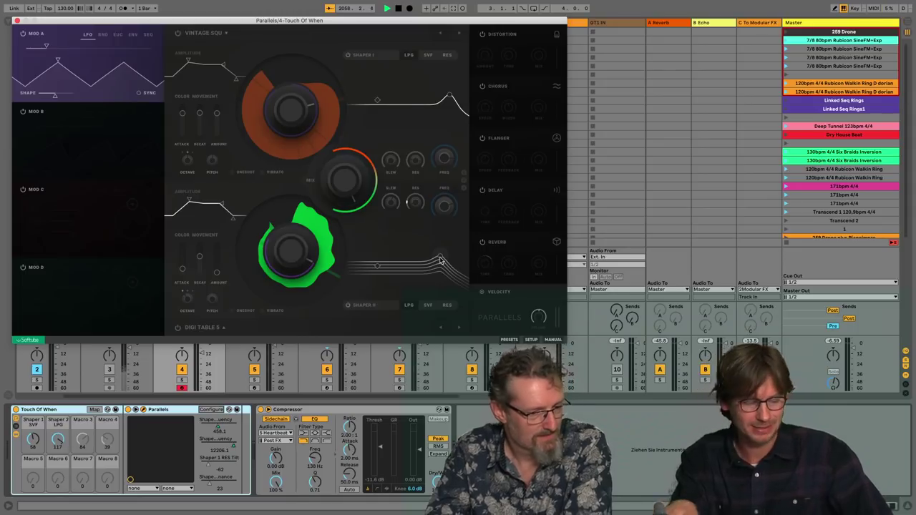
- Finish configuring the Parallels device's parameters, and turn on the reverb with a raised mix
{"action": "left_click", "coordinate": [211, 409]}
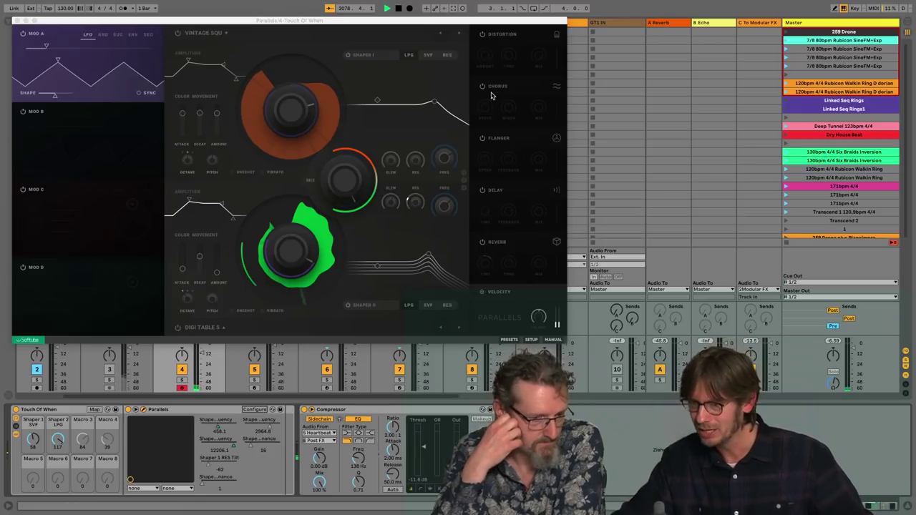
{"action": "left_click", "coordinate": [483, 243]}
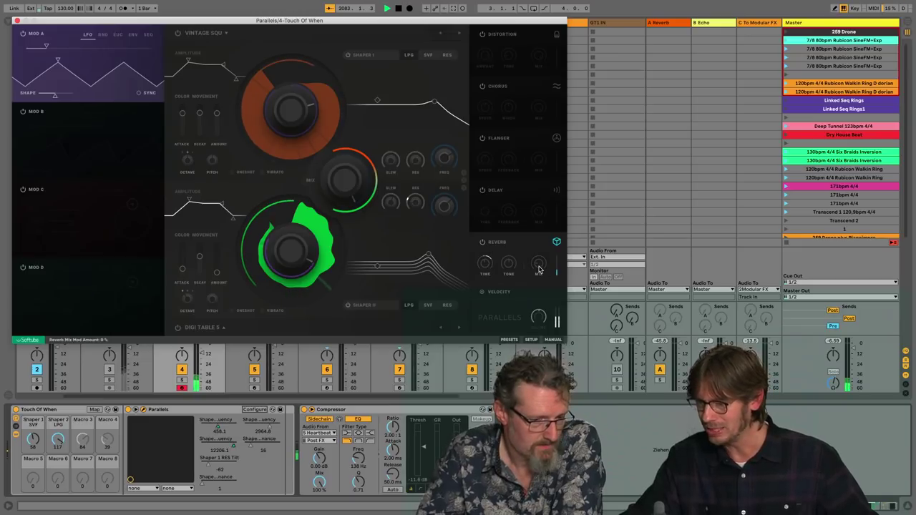
{"action": "left_click_drag", "start_coordinate": [542, 256], "coordinate": [543, 249]}
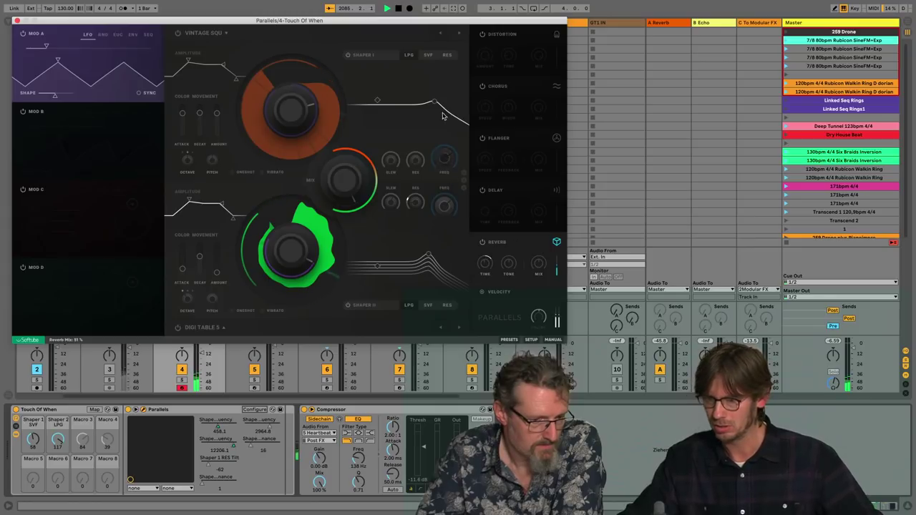
- Lengthen the reverb time and lower the LPG frequencies of both shapers
{"action": "left_click_drag", "start_coordinate": [437, 103], "coordinate": [435, 104]}
{"action": "left_click_drag", "start_coordinate": [541, 254], "coordinate": [541, 249]}
{"action": "left_click_drag", "start_coordinate": [491, 267], "coordinate": [493, 252]}
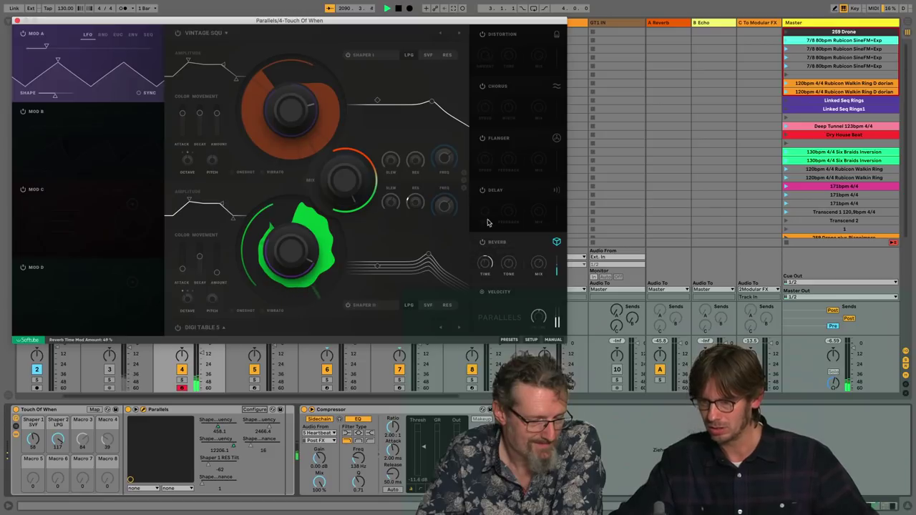
{"action": "left_click_drag", "start_coordinate": [432, 103], "coordinate": [417, 100]}
{"action": "left_click_drag", "start_coordinate": [428, 255], "coordinate": [412, 258]}
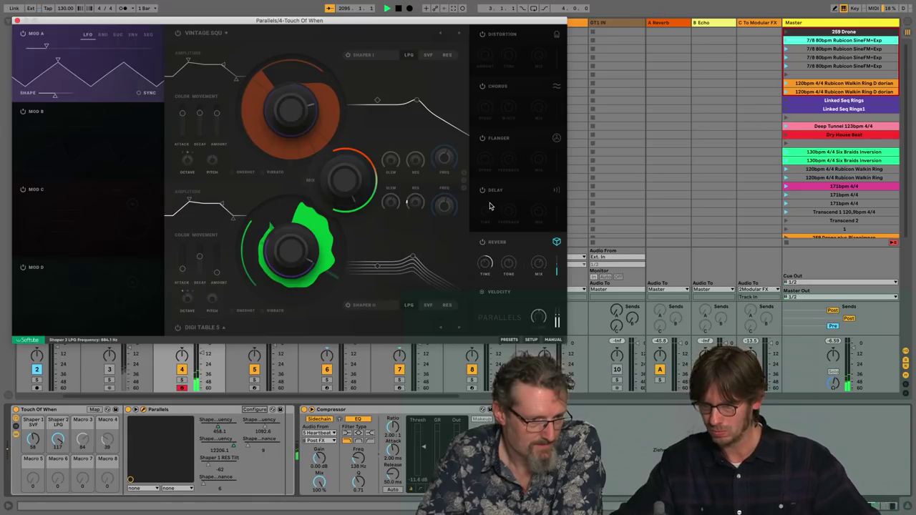
- Turn on the distortion and chorus effects, adjust the distortion amount, and raise Shaper 1's LPG resonance to 19 %
{"action": "left_click", "coordinate": [483, 33]}
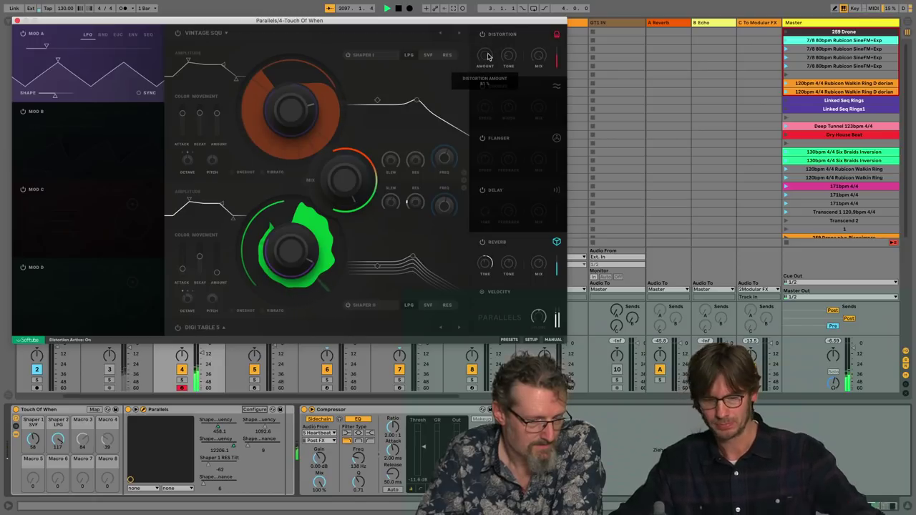
{"action": "left_click_drag", "start_coordinate": [490, 60], "coordinate": [506, 45]}
{"action": "mouse_move", "coordinate": [507, 56]}
{"action": "mouse_move", "coordinate": [418, 101]}
{"action": "left_mouse_down"}
{"action": "mouse_move", "coordinate": [442, 98]}
{"action": "mouse_move", "coordinate": [421, 95]}
{"action": "mouse_move", "coordinate": [451, 117]}
{"action": "mouse_move", "coordinate": [419, 112]}
{"action": "left_mouse_up"}
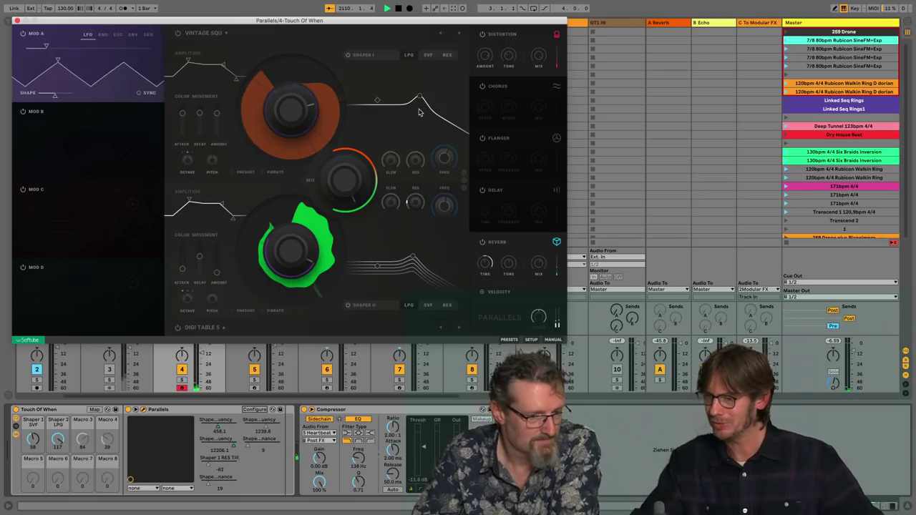
{"action": "left_click", "coordinate": [485, 86]}
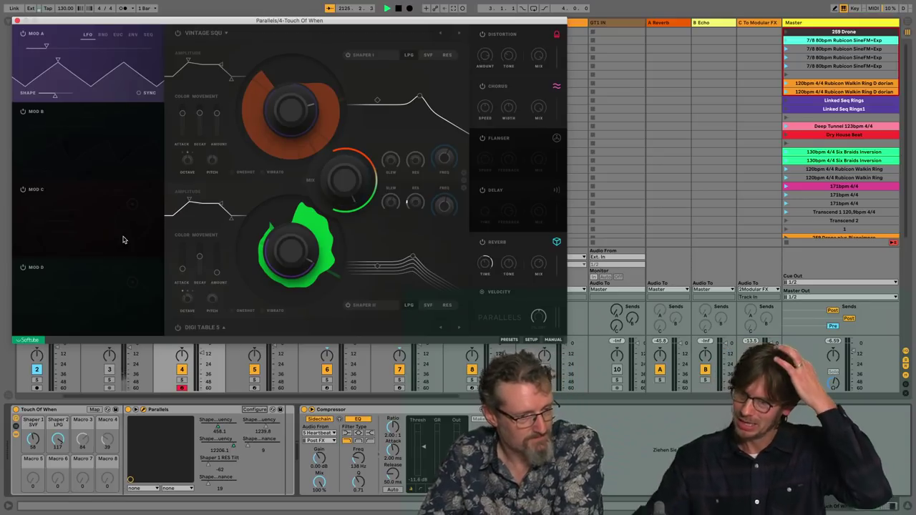
- Switch on Mod D as a step sequencer and adjust the value of its second step
{"action": "left_click", "coordinate": [24, 267]}
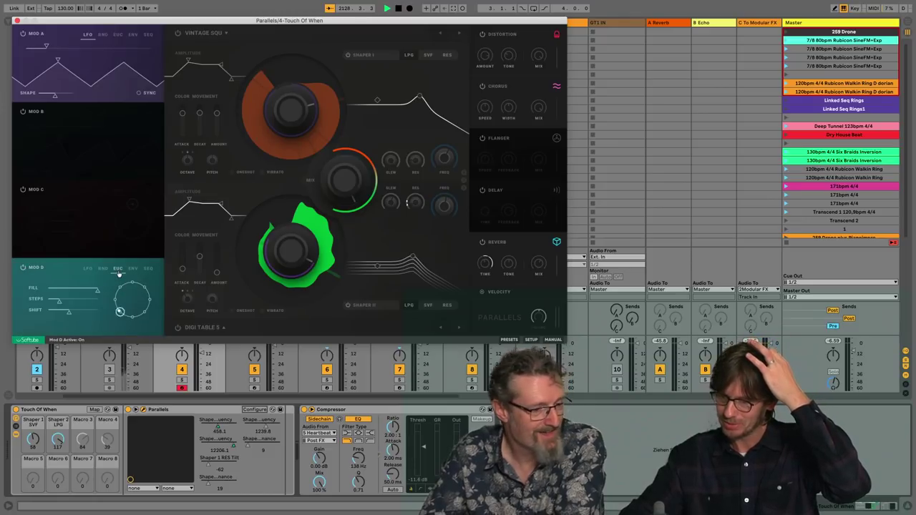
{"action": "left_click", "coordinate": [149, 269]}
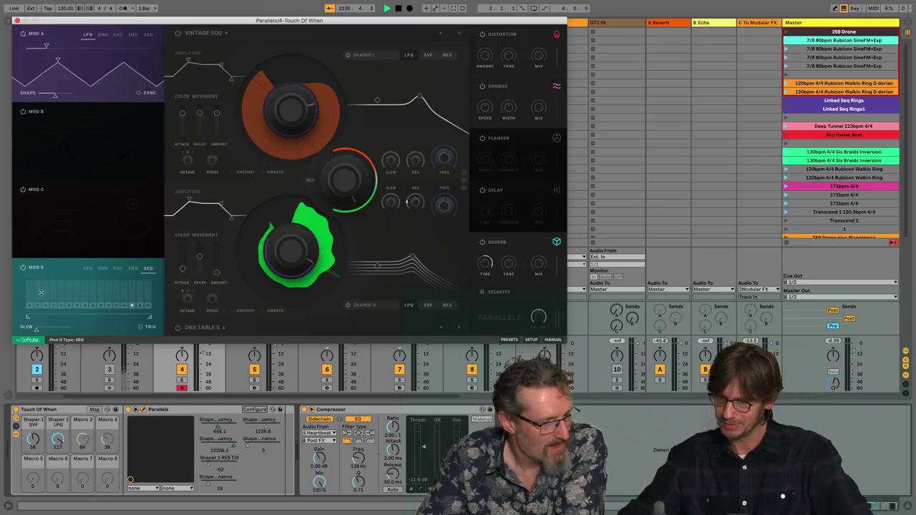
{"action": "left_click_drag", "start_coordinate": [38, 292], "coordinate": [40, 287]}
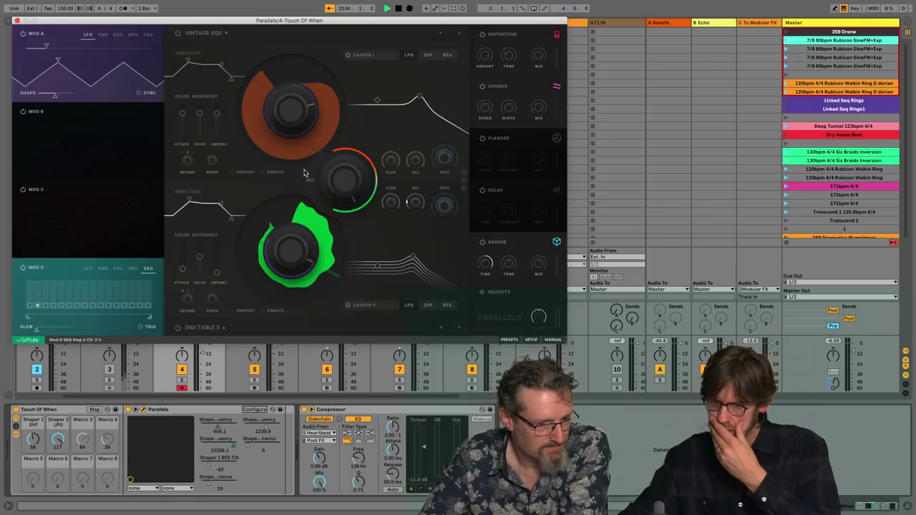
- Try modulating Source 1's pitch, return the amount to 0 %, and shorten Source 1's amplitude release and its attack to about 911 ms
{"action": "mouse_move", "coordinate": [211, 168]}
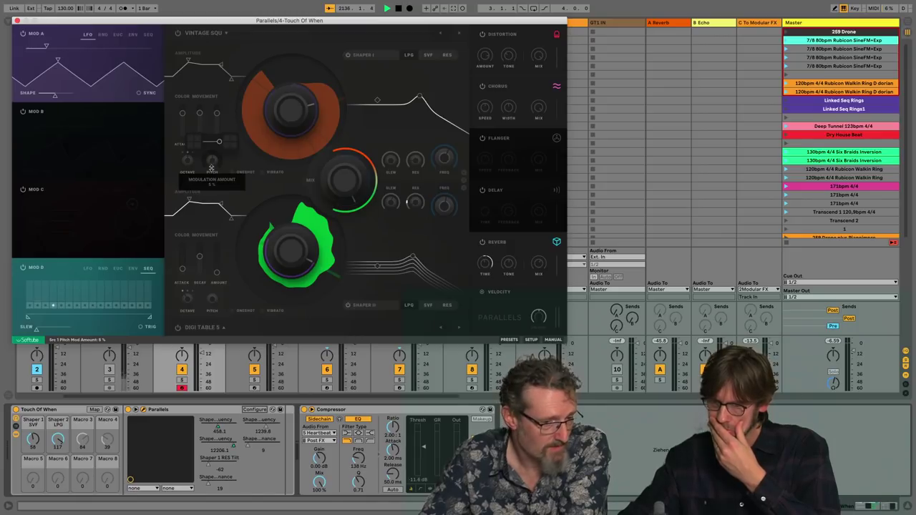
{"action": "left_click_drag", "start_coordinate": [208, 169], "coordinate": [206, 186]}
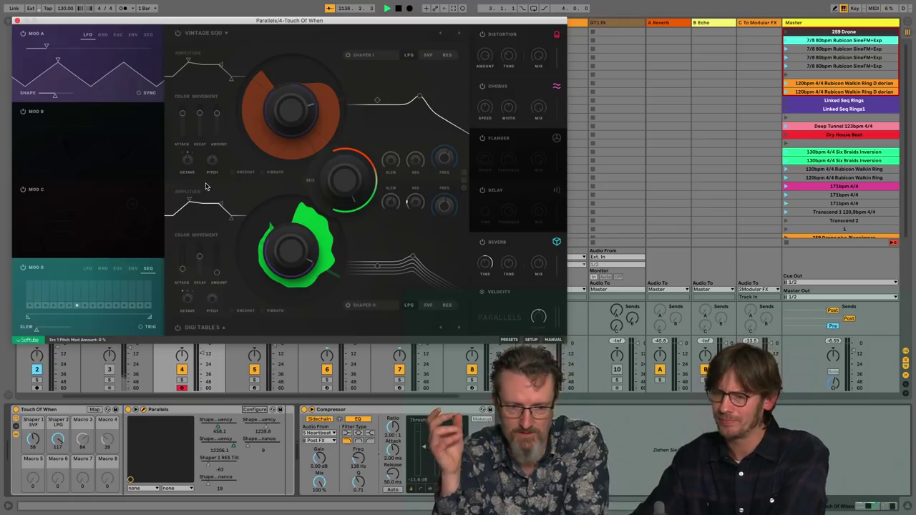
{"action": "left_click_drag", "start_coordinate": [229, 79], "coordinate": [182, 59]}
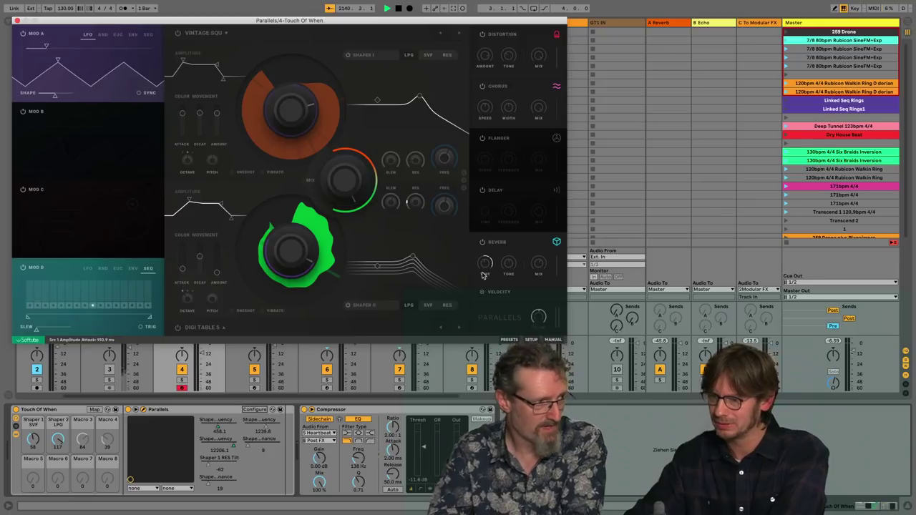
- Switch off the reverb, chorus and distortion effects to leave the patch dry
{"action": "left_click", "coordinate": [482, 242]}
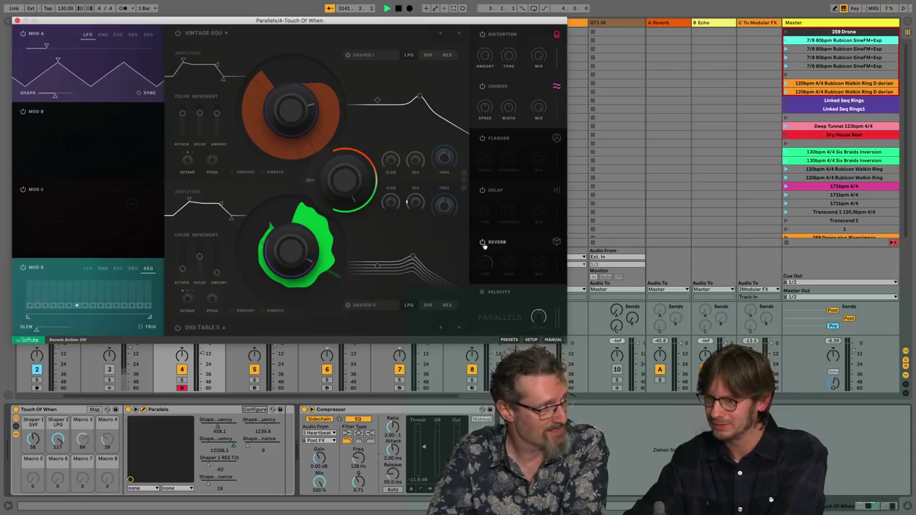
{"action": "left_click", "coordinate": [482, 86]}
{"action": "left_click", "coordinate": [482, 34]}
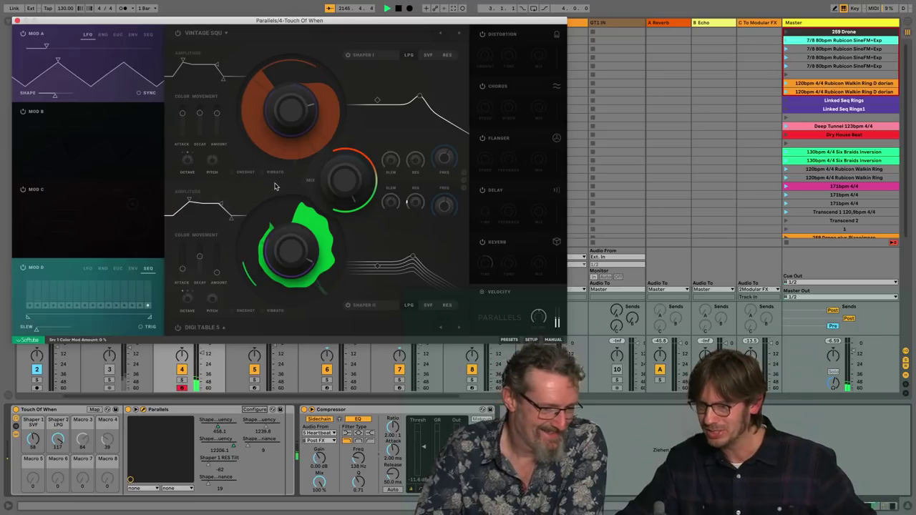
- Lower Shaper 1's LPG frequency to about 761 Hz, raise its resonance to 23 %, and modulate the frequency with Mod D
{"action": "left_click_drag", "start_coordinate": [419, 96], "coordinate": [410, 96]}
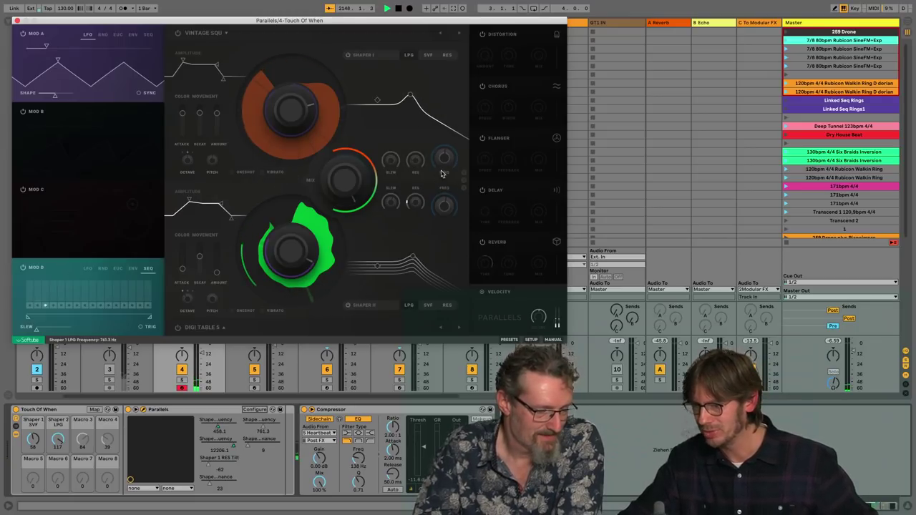
{"action": "left_click_drag", "start_coordinate": [444, 167], "coordinate": [451, 129]}
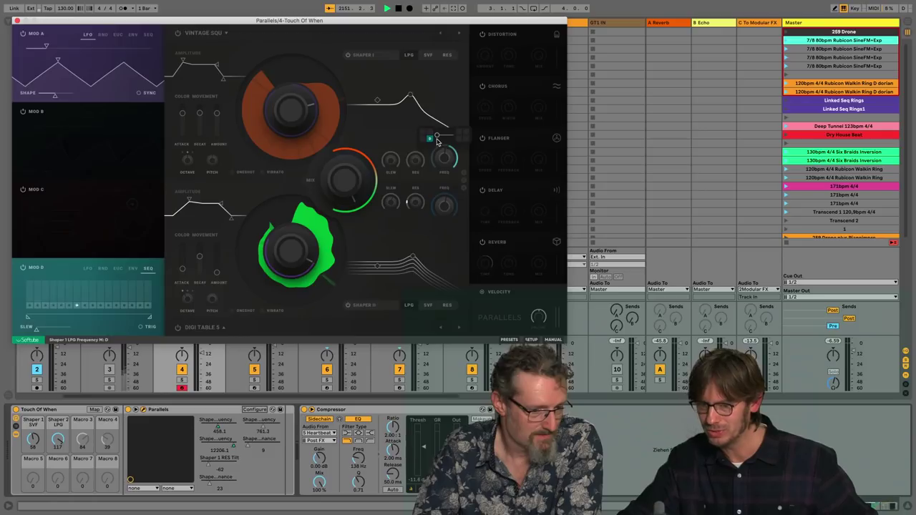
- Build a rhythmic pattern in the Mod D sequencer by raising steps 1, 3, 7, 10, 12 and the last few, with step 10 at 81 %
{"action": "left_click", "coordinate": [78, 291]}
{"action": "left_click", "coordinate": [98, 285]}
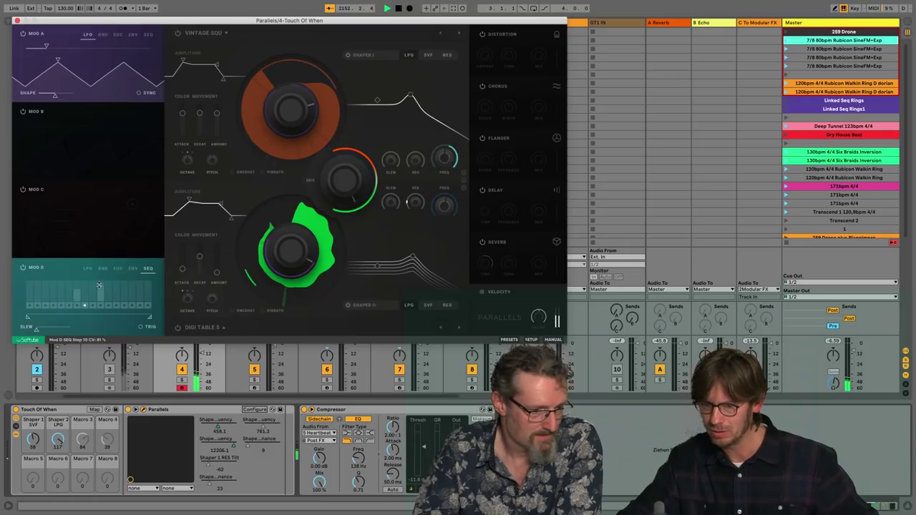
{"action": "left_click", "coordinate": [30, 286]}
{"action": "left_click", "coordinate": [45, 287]}
{"action": "left_click", "coordinate": [112, 289]}
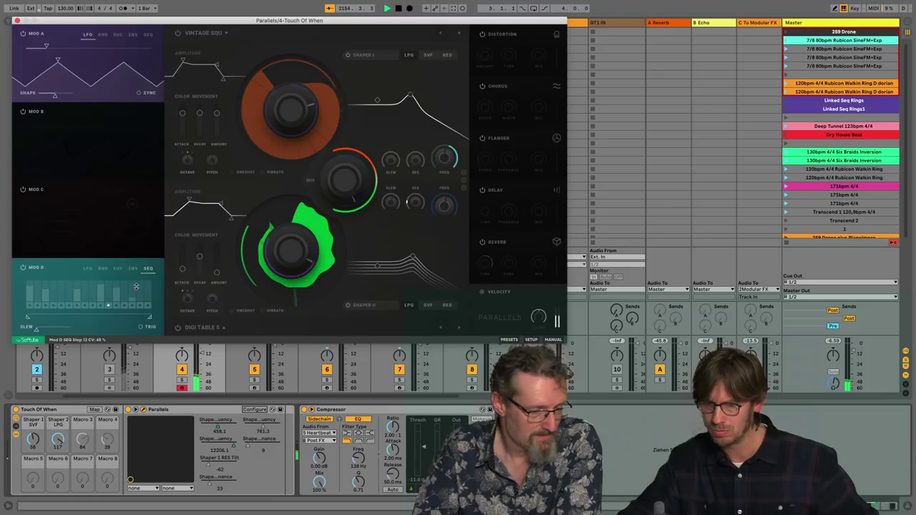
{"action": "left_click", "coordinate": [147, 284]}
{"action": "left_click", "coordinate": [141, 284]}
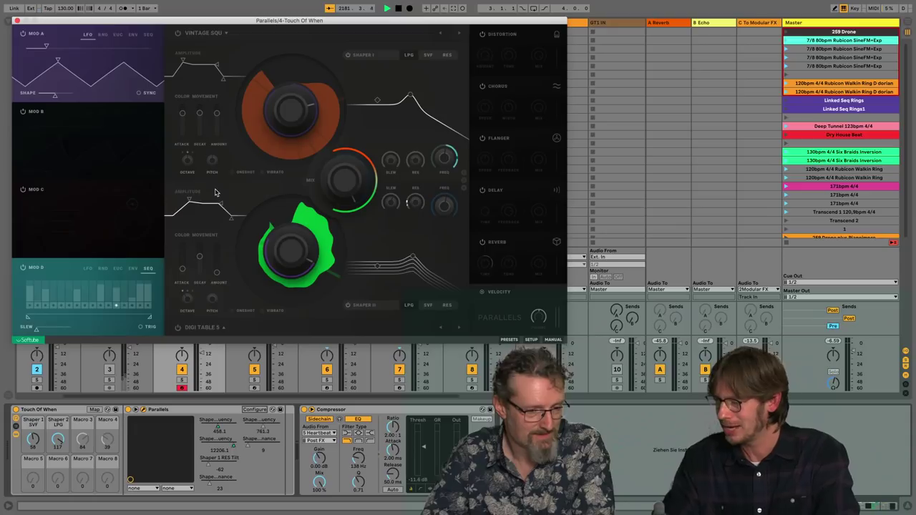
- Look through the Parallels preset collection's tags and presets, and close it without loading anything
{"action": "left_click", "coordinate": [509, 339]}
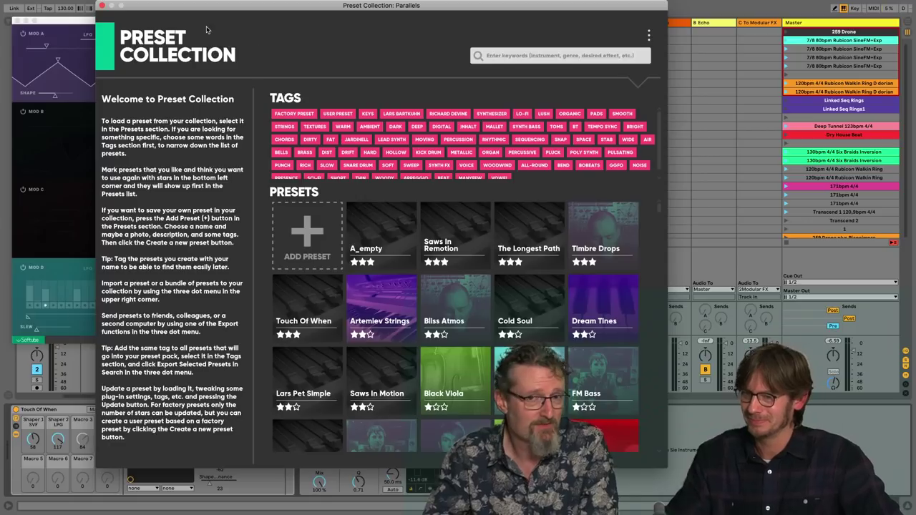
{"action": "left_click", "coordinate": [101, 5]}
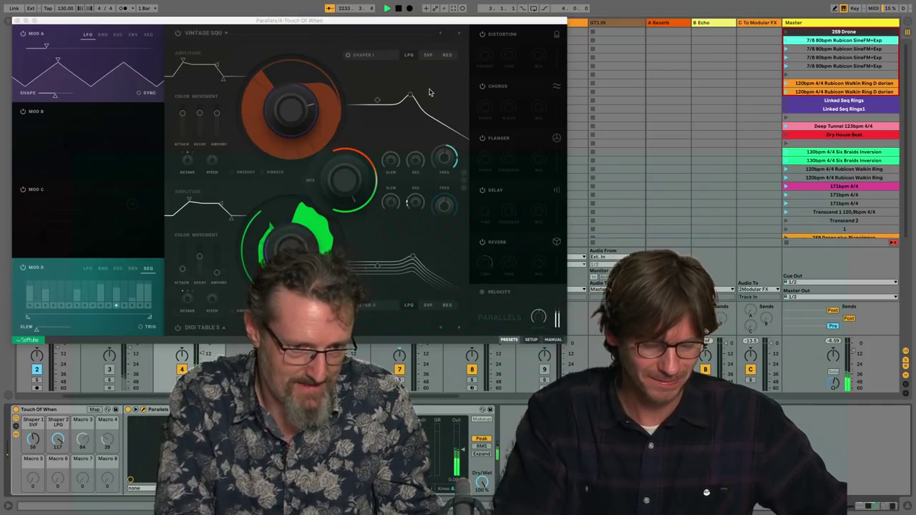
- Lower Shaper 1's LPG frequency by shifting the filter curve's peak
{"action": "left_click_drag", "start_coordinate": [411, 99], "coordinate": [388, 98]}
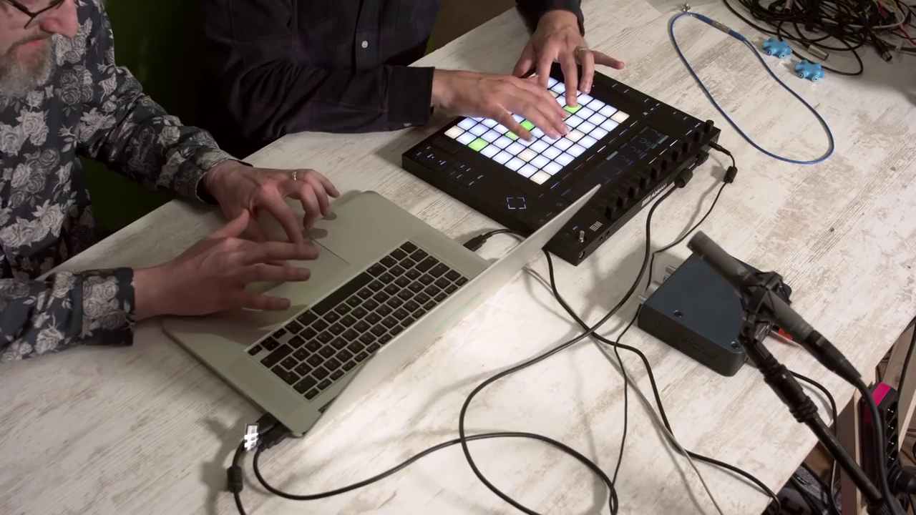